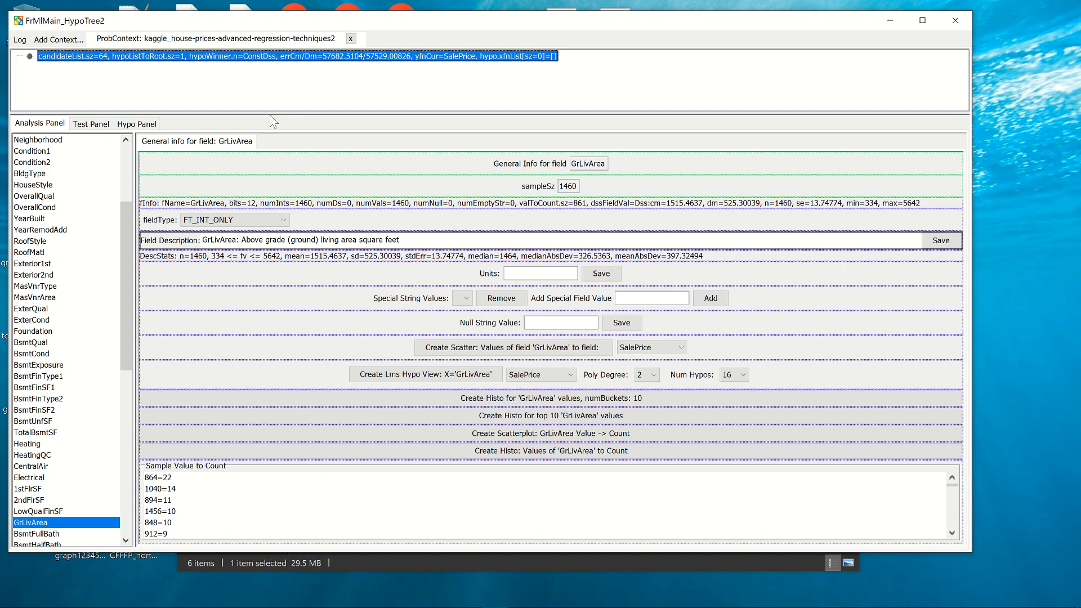
Examine the general info and sample values of the H_0 field, and open the SalePrice field's info.
left_click(125, 492)
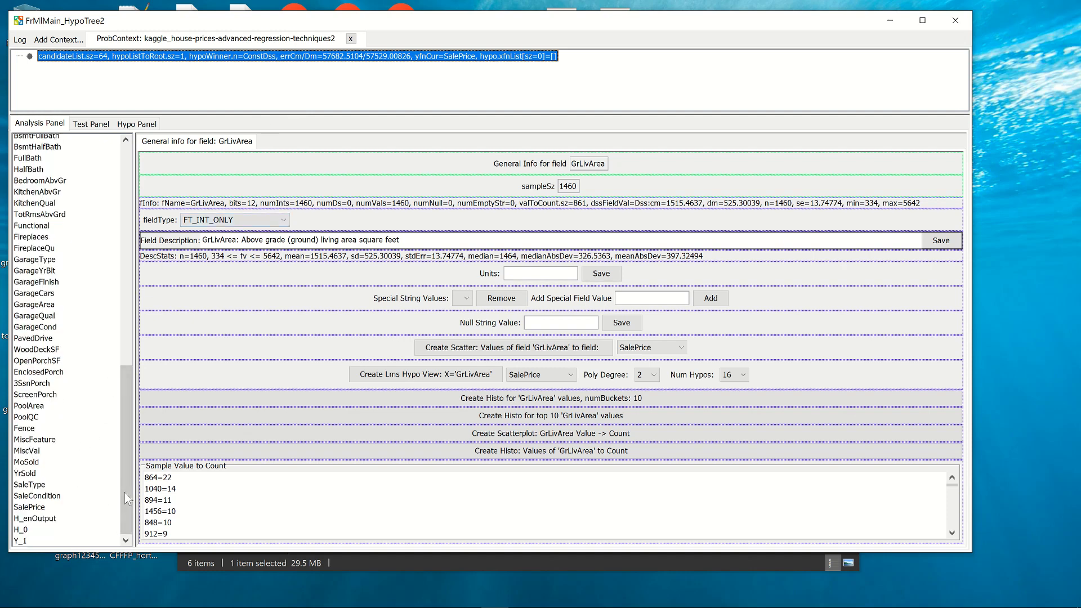
left_click(52, 531)
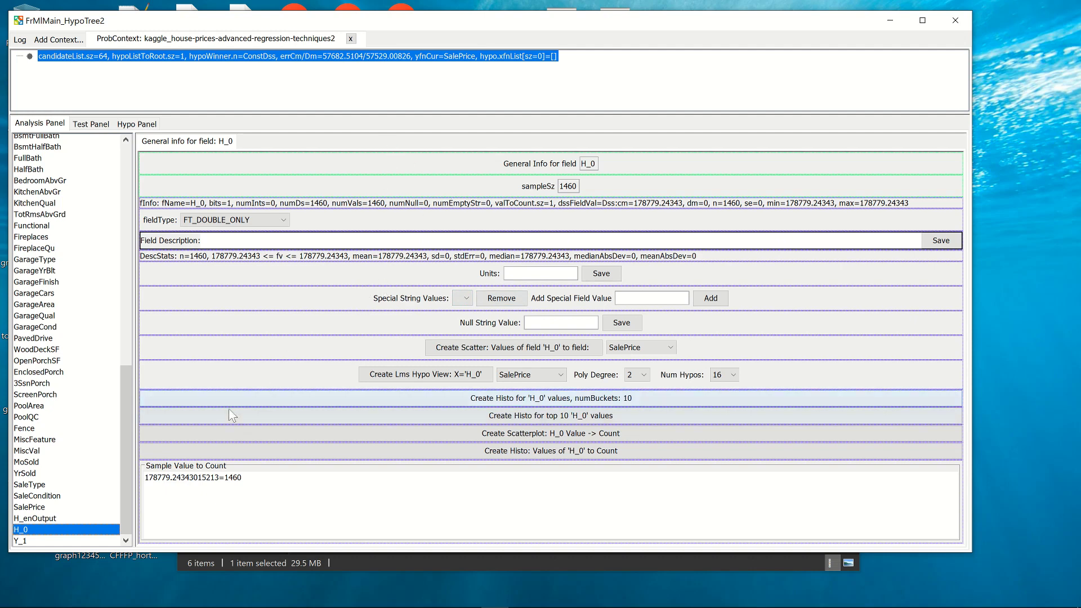
left_click(168, 479)
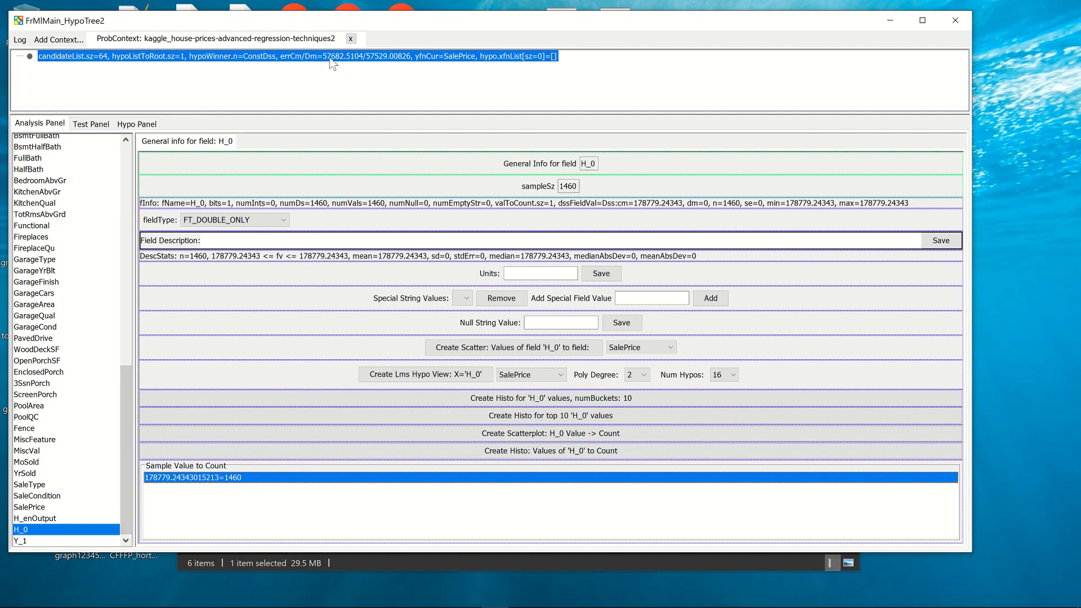
left_click(34, 508)
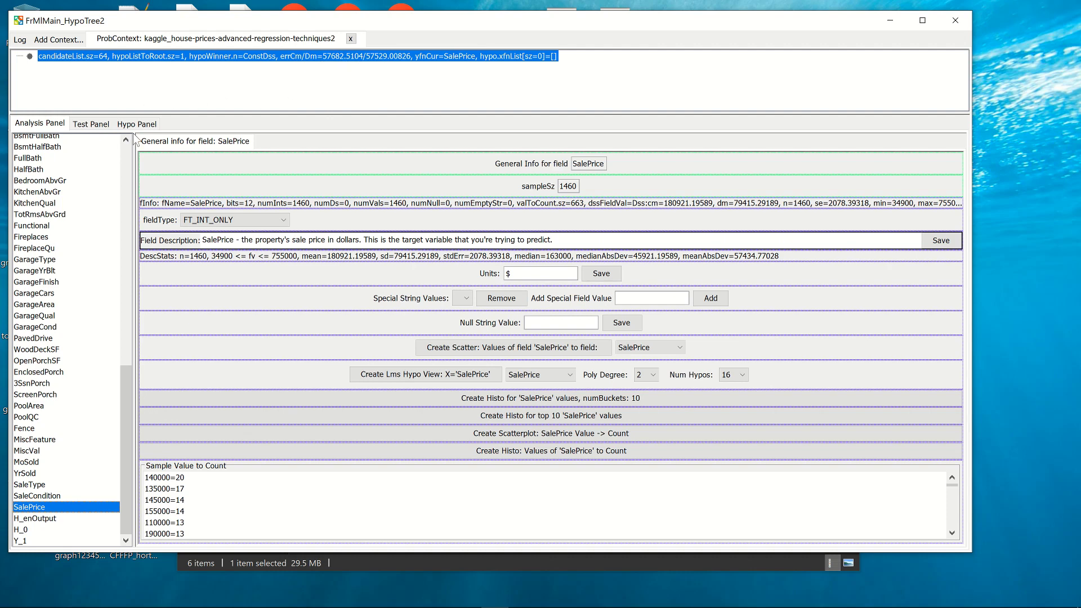
Create a scatter plot of GrLivArea values against SalePrice, view it, and return to the field's general info.
left_click(124, 165)
left_click(124, 165)
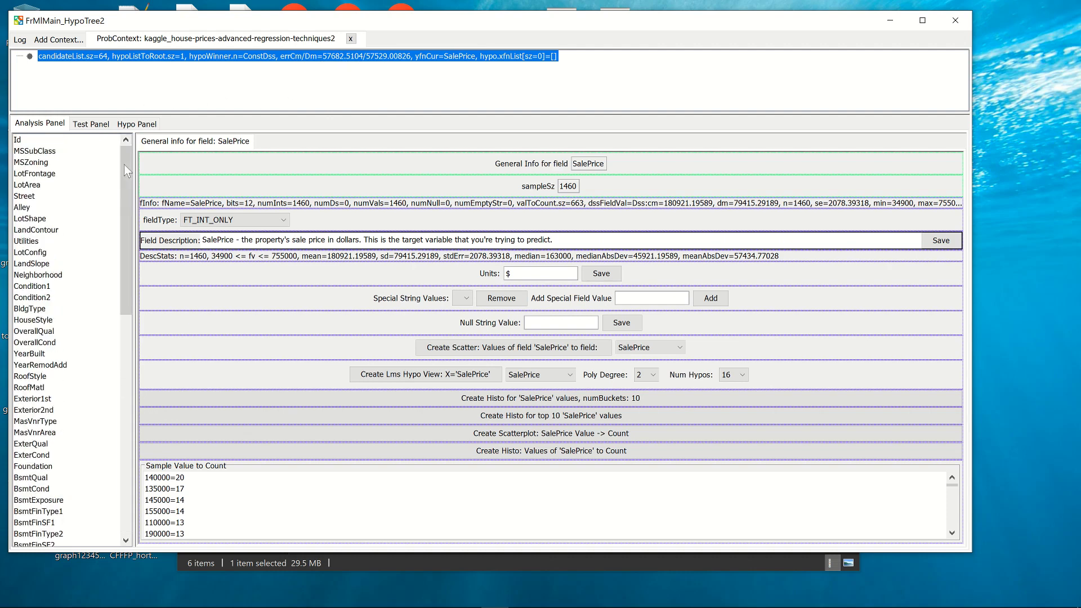
left_click_drag(124, 164, 124, 171)
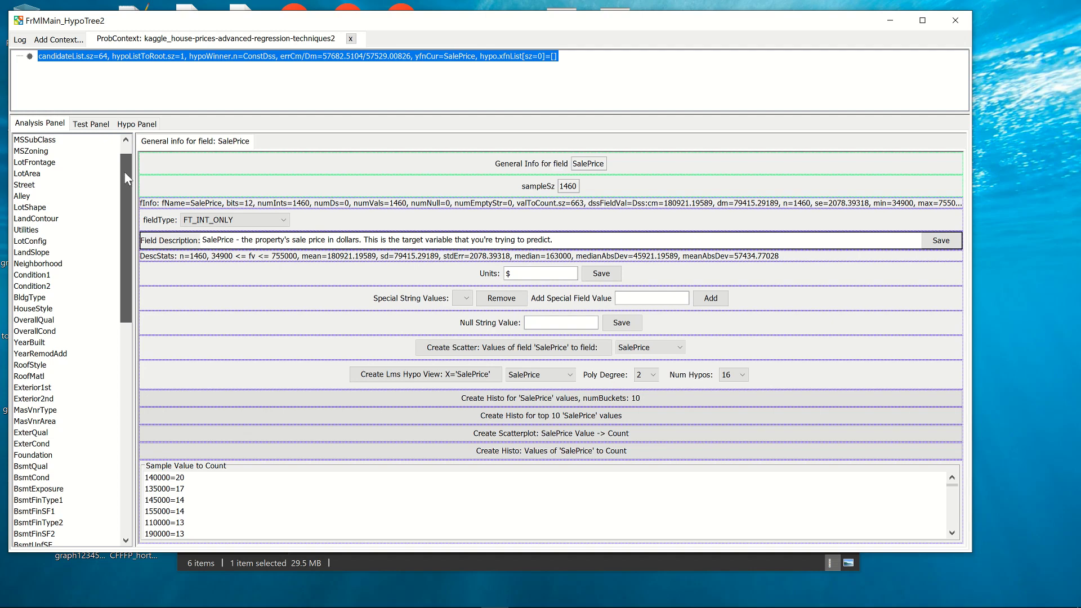
left_click_drag(125, 172, 127, 245)
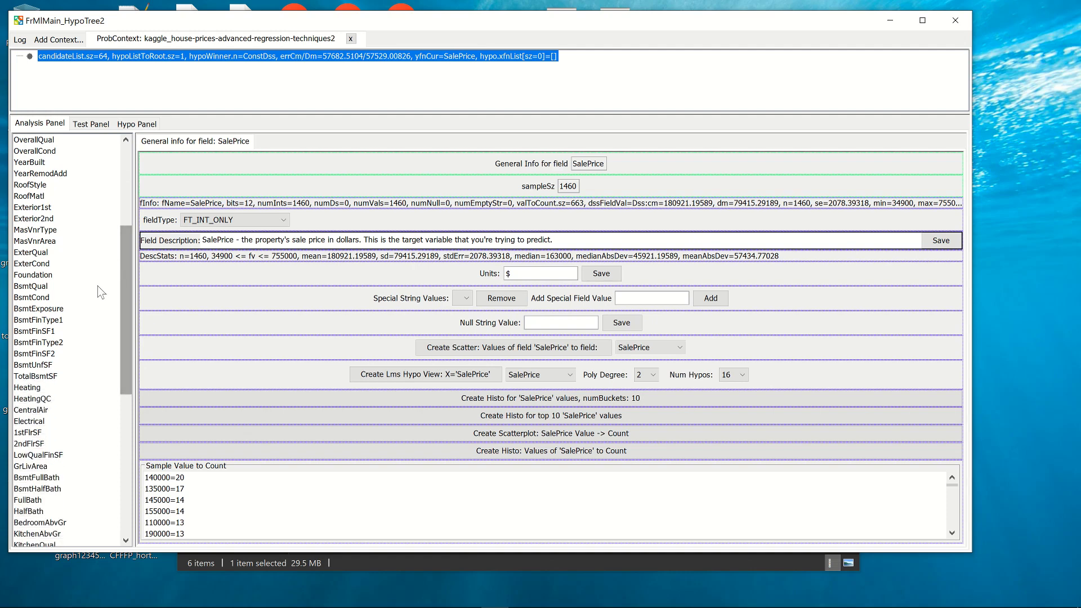
left_click(32, 467)
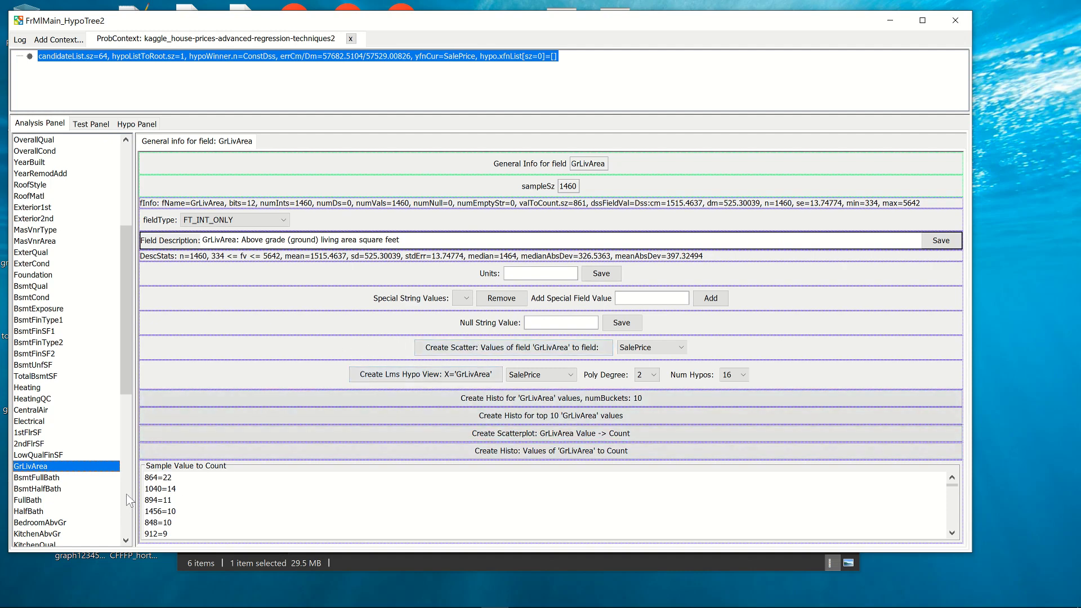
left_click(441, 348)
left_click(326, 145)
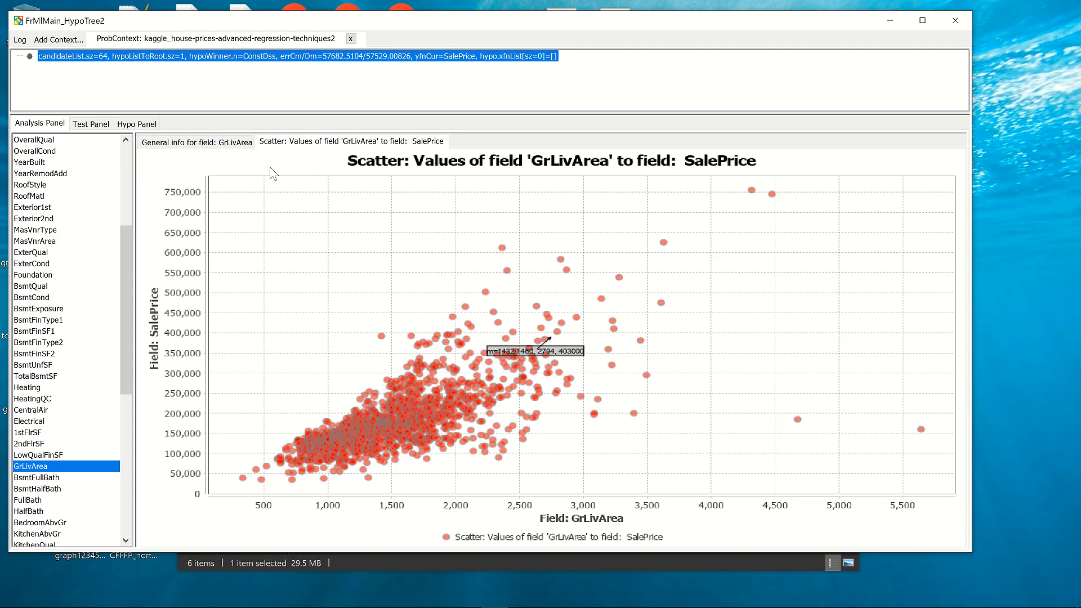
left_click(187, 144)
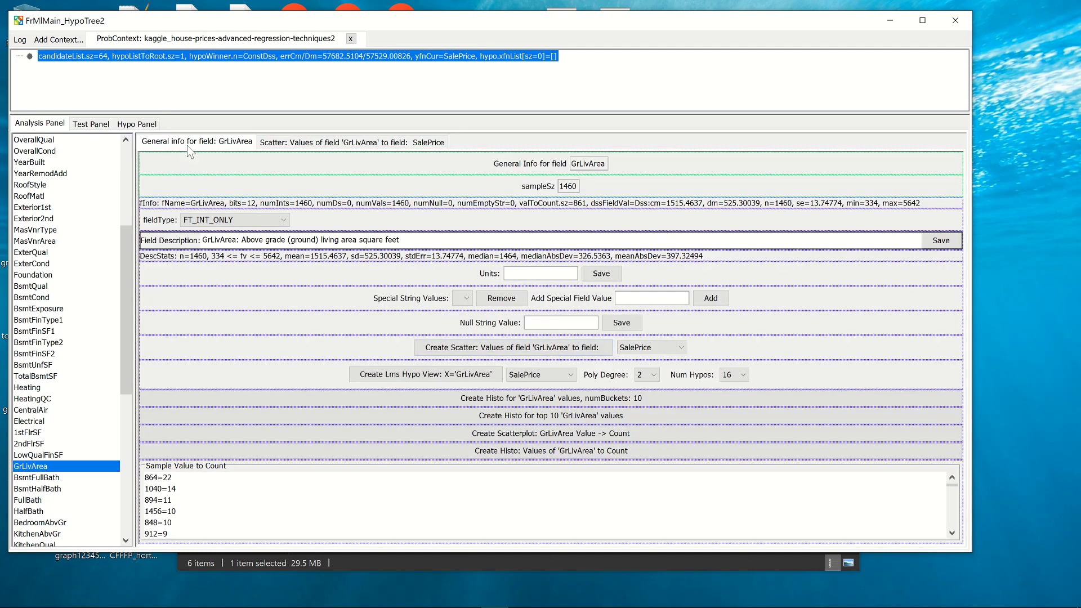
Compare the general info of the Y_1, H_0 and SalePrice fields, ending on Y_1.
left_click(123, 511)
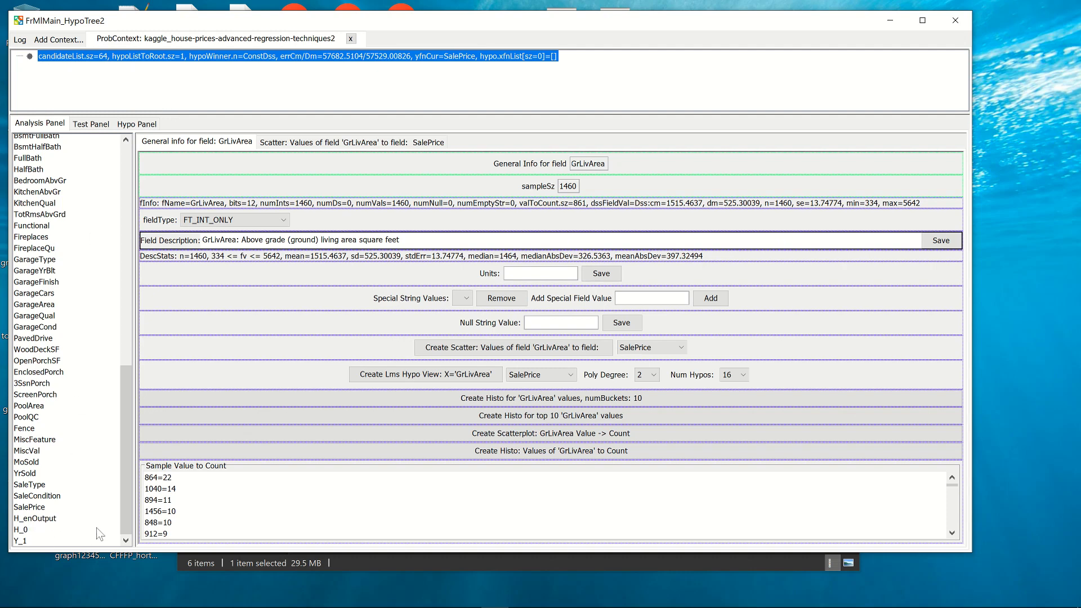
left_click(23, 540)
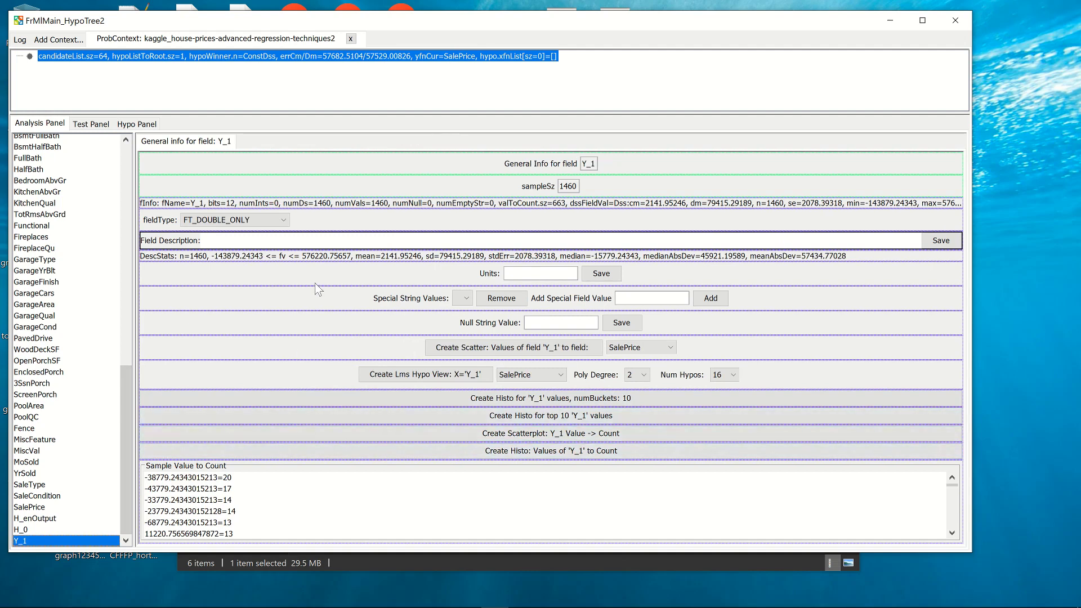
left_click(21, 530)
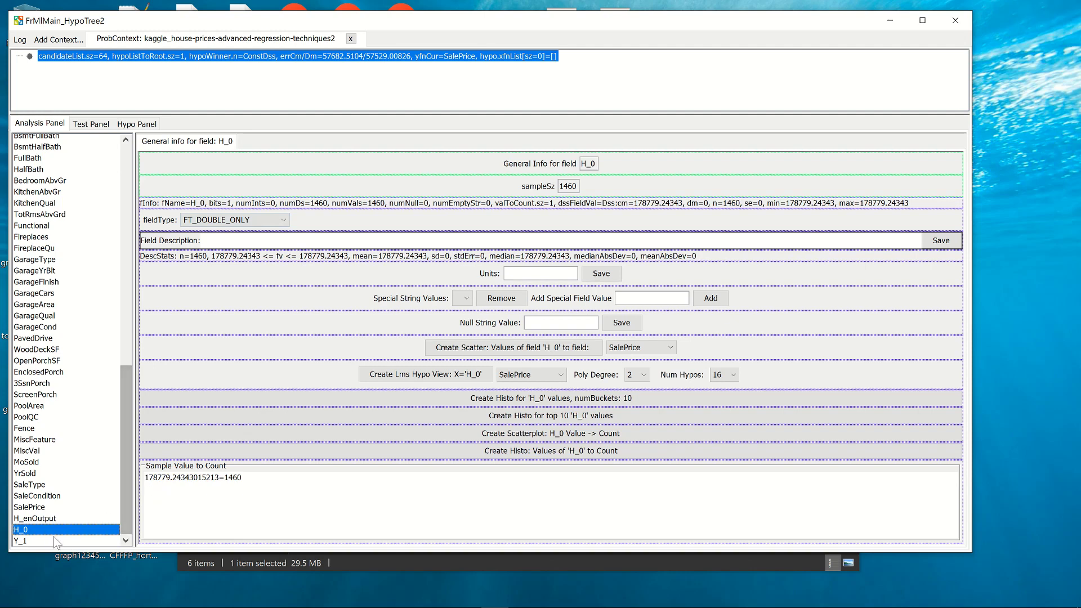
left_click(29, 508)
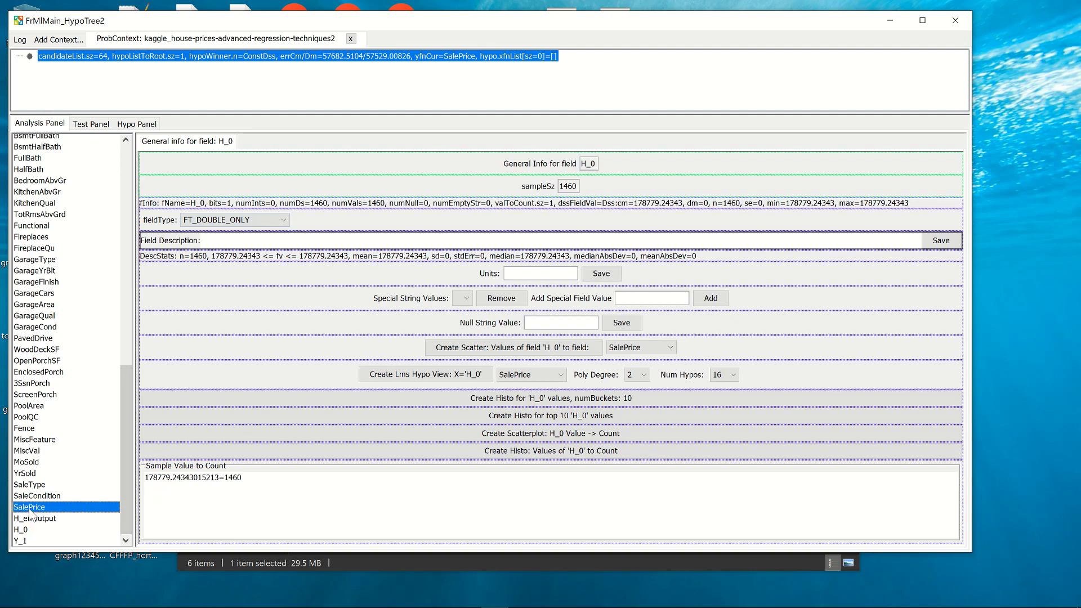
left_click(22, 541)
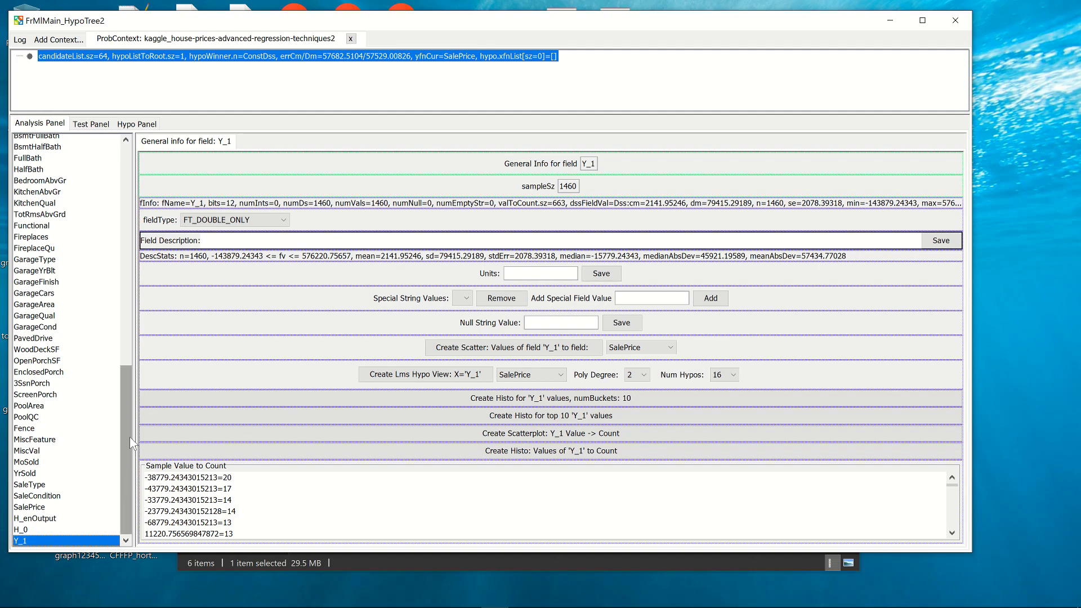
Create a scatter plot of GrLivArea values against the Y_1 field and display it.
left_click_drag(130, 442, 131, 403)
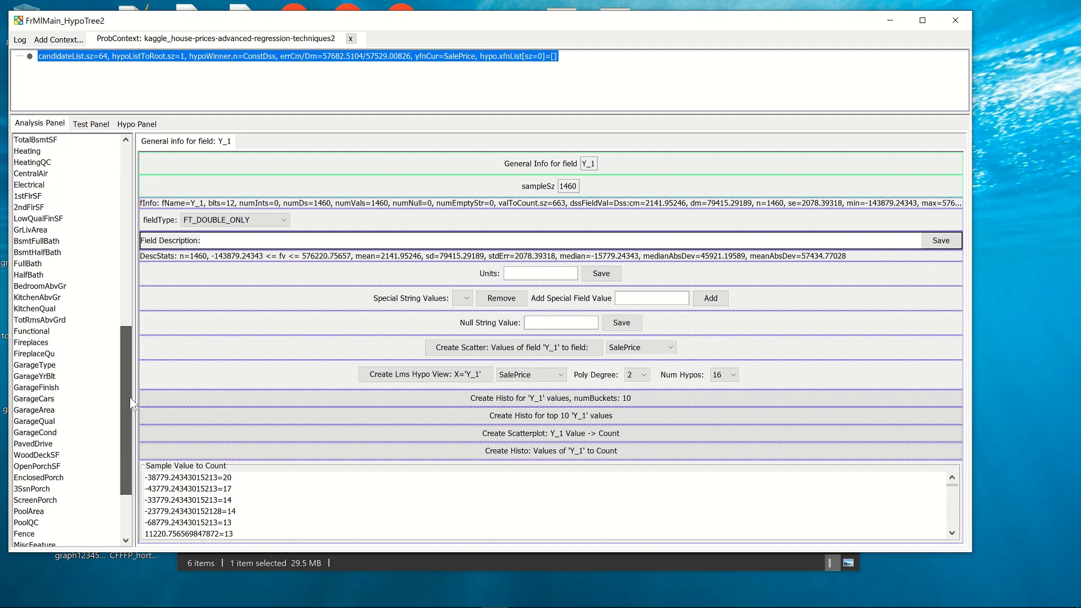
left_click(53, 229)
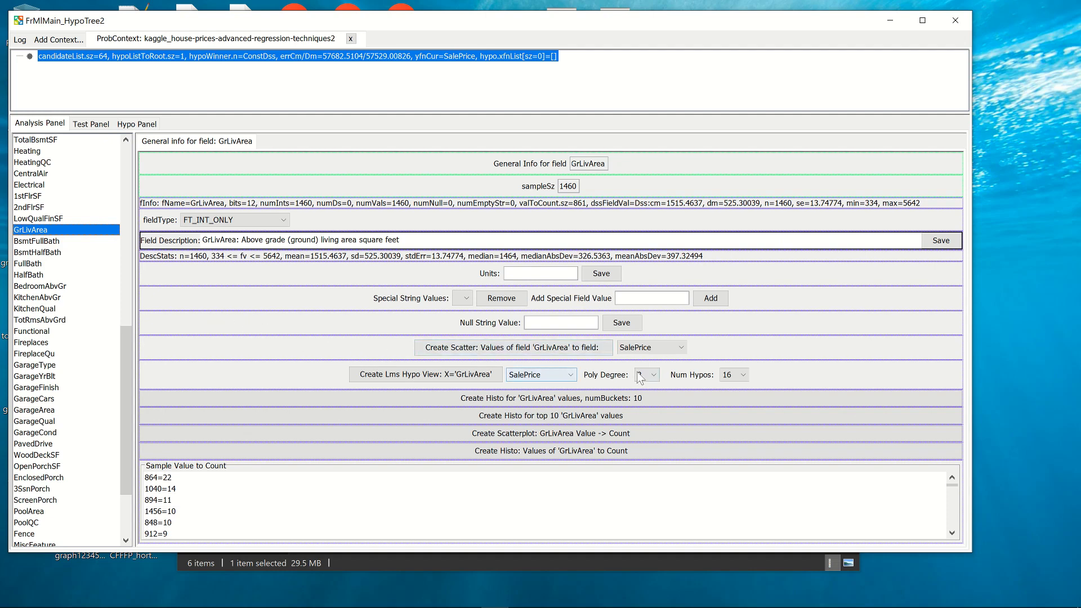
left_click(647, 348)
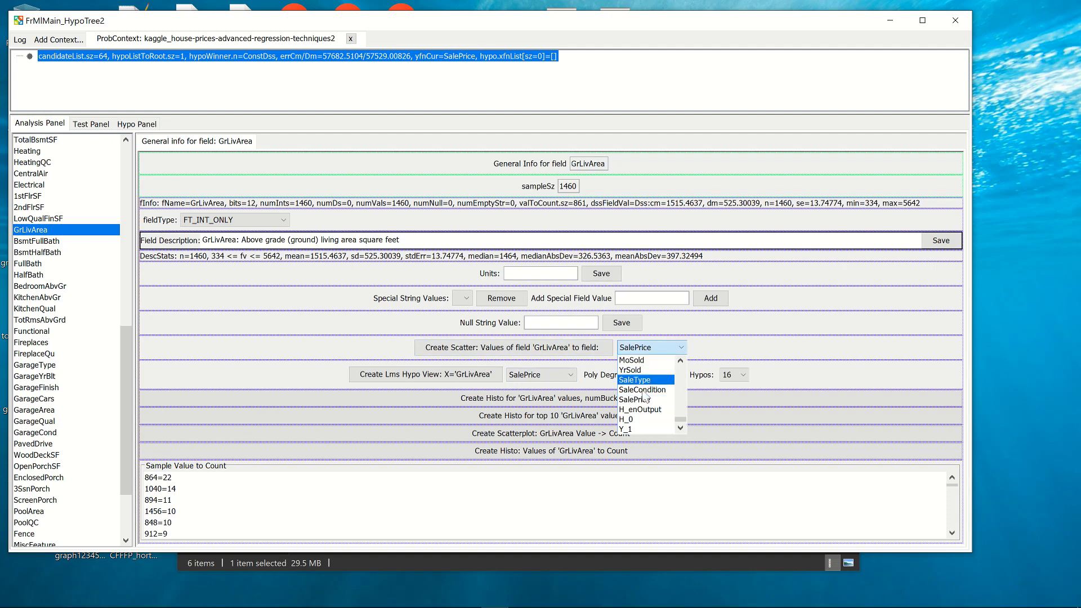
left_click(637, 431)
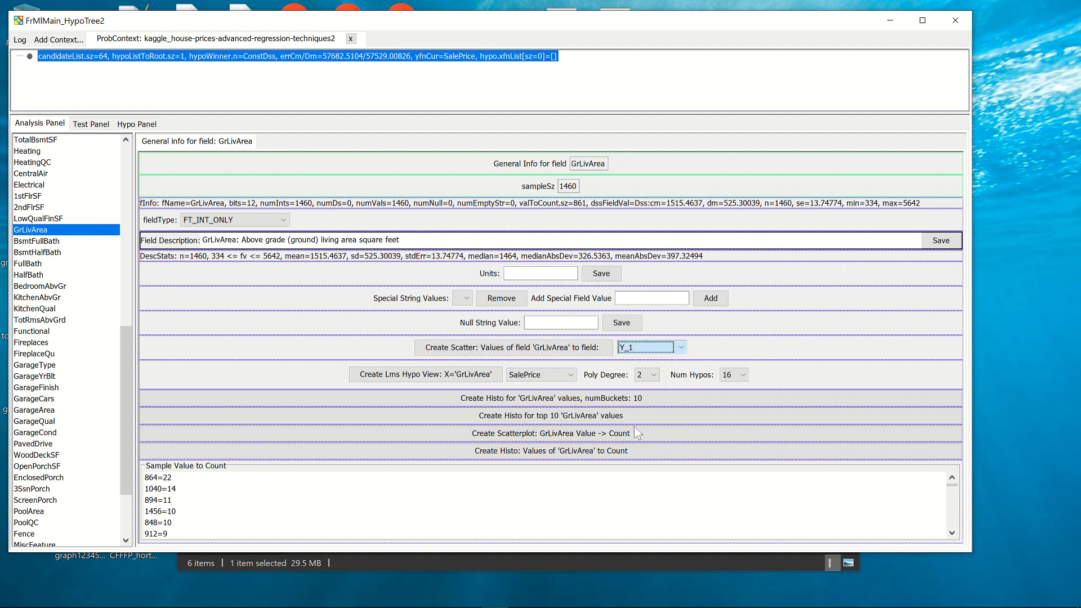
left_click(584, 350)
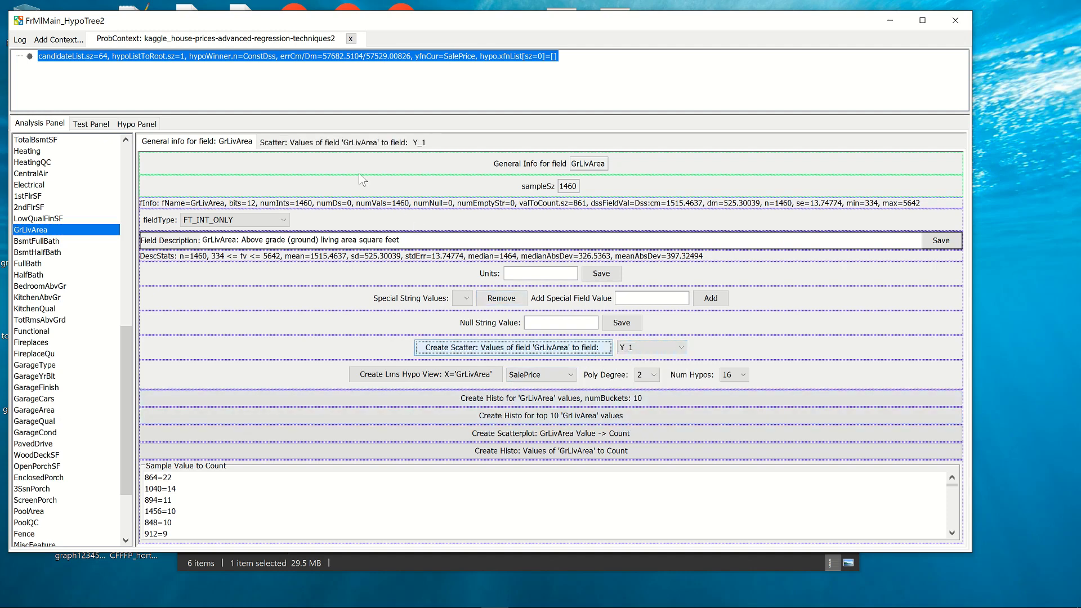
left_click(341, 142)
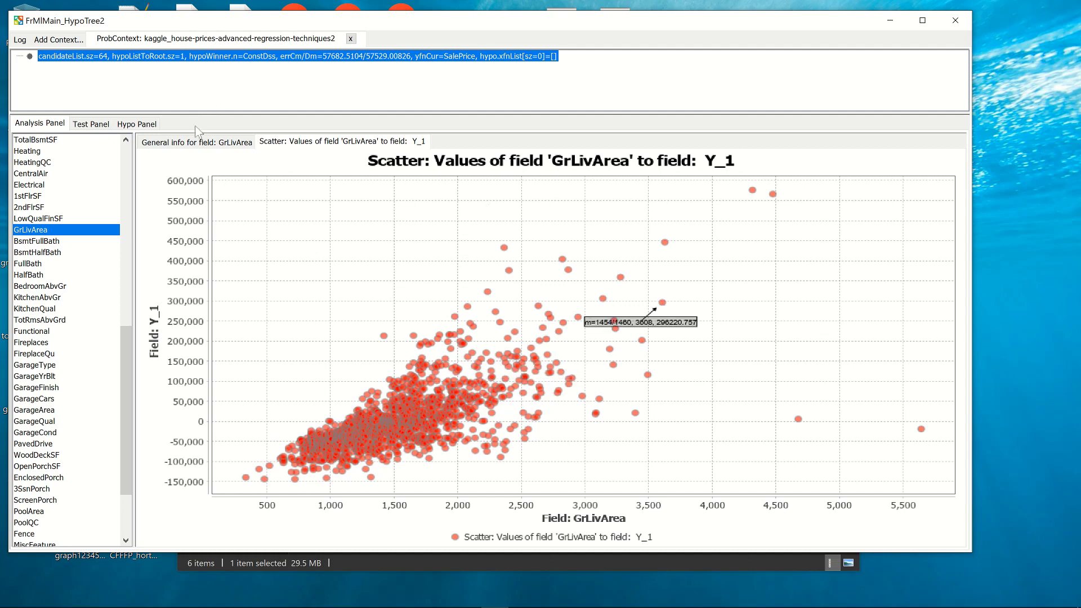
Create an Lms Hypo View of GrLivArea against Y_1, keeping polynomial degree 2, and display its plot.
left_click(189, 142)
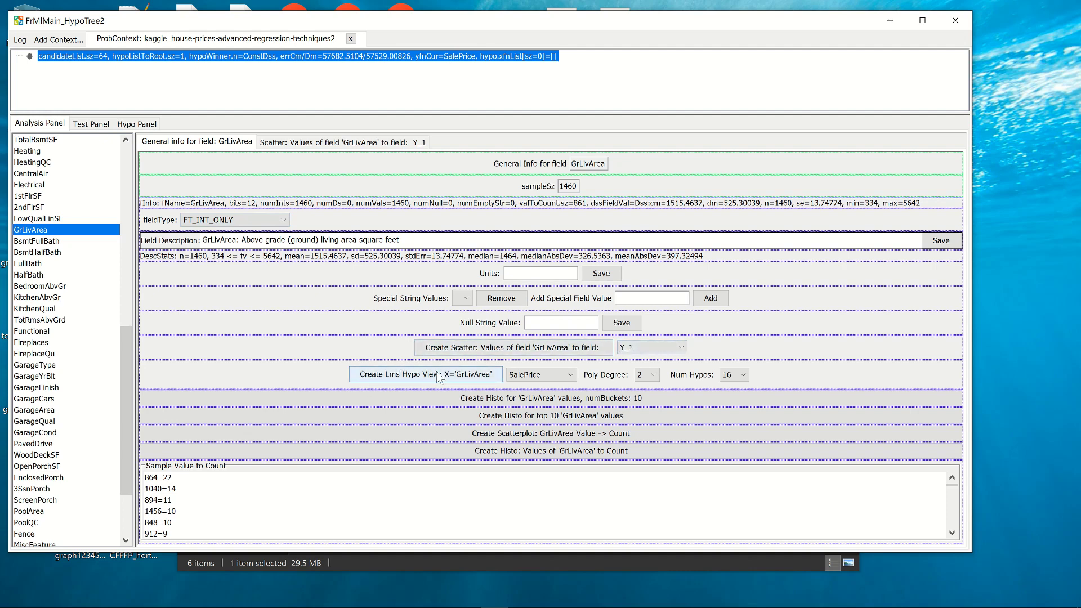
left_click(530, 375)
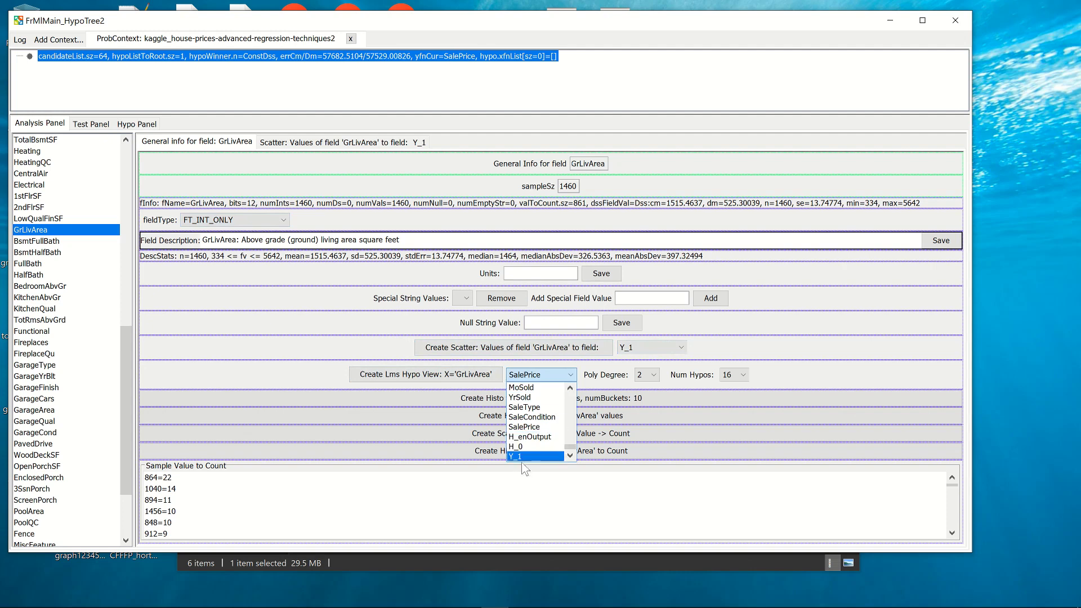
left_click(561, 457)
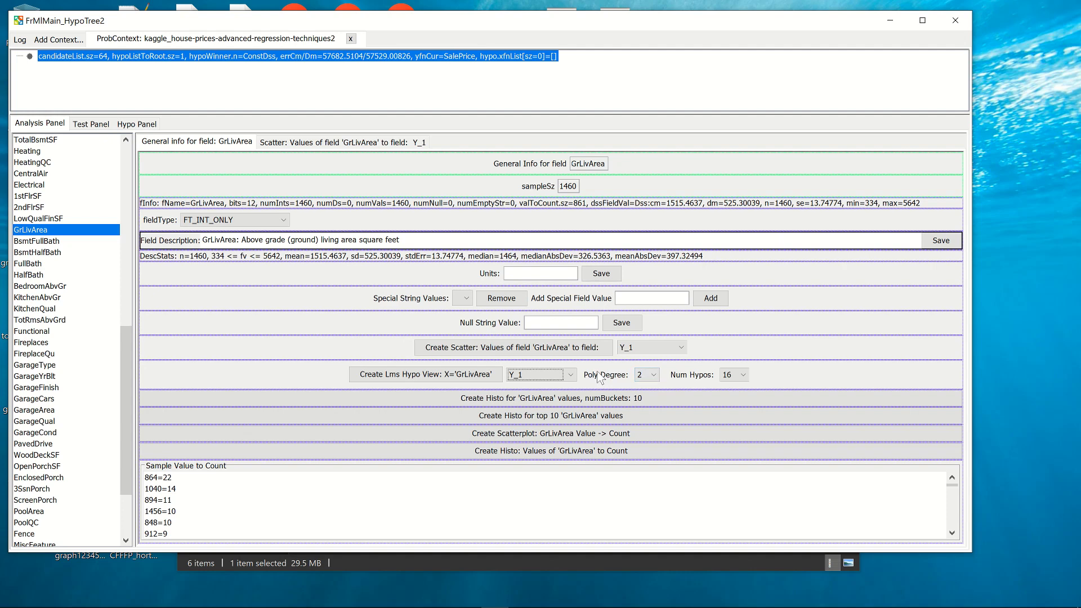
left_click(652, 376)
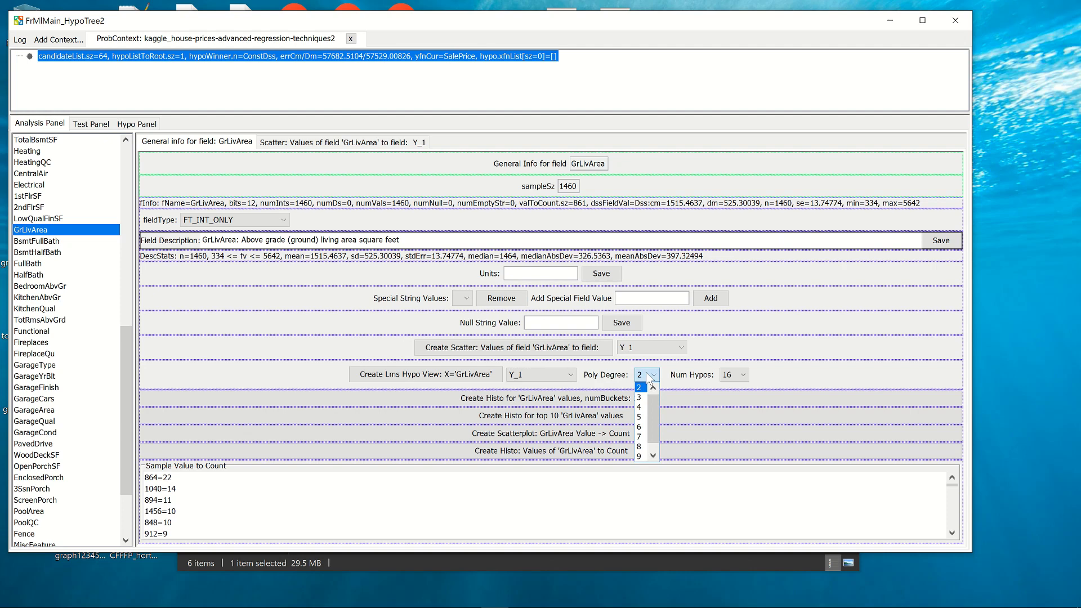
left_click(651, 377)
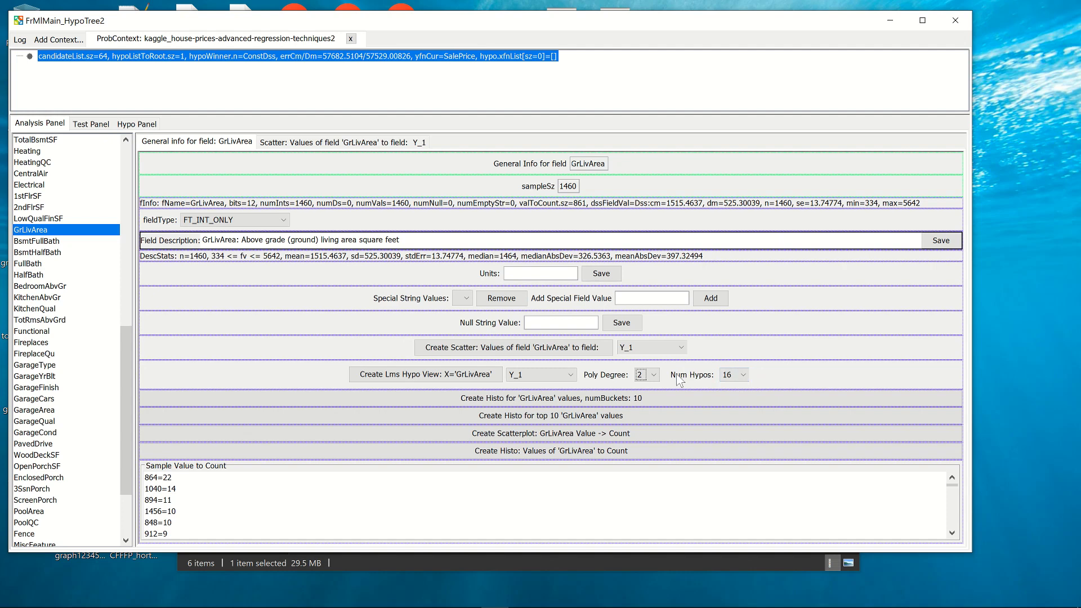
left_click(479, 376)
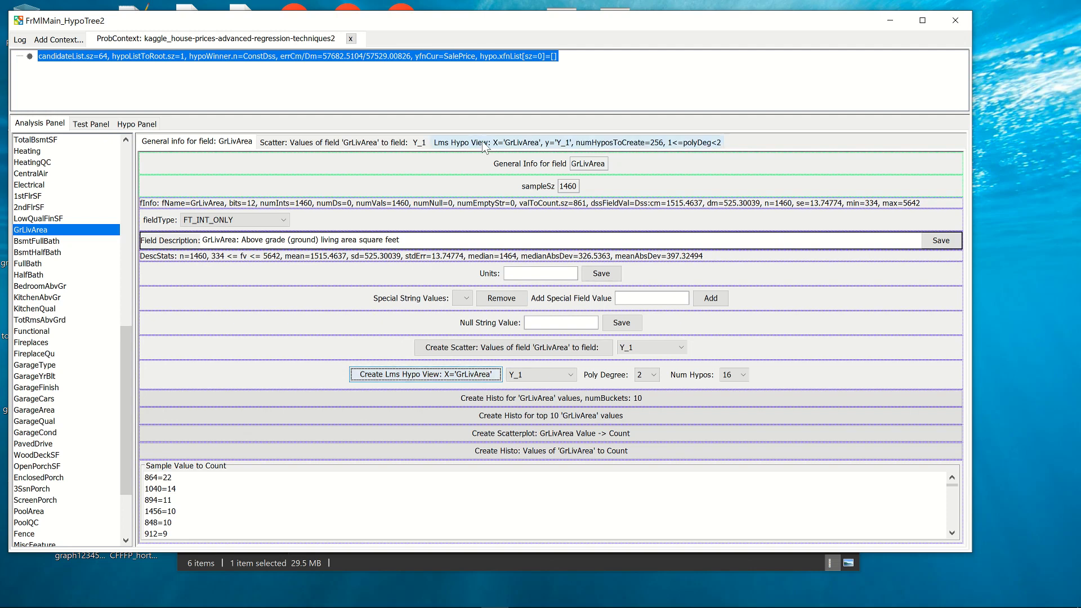
left_click(484, 144)
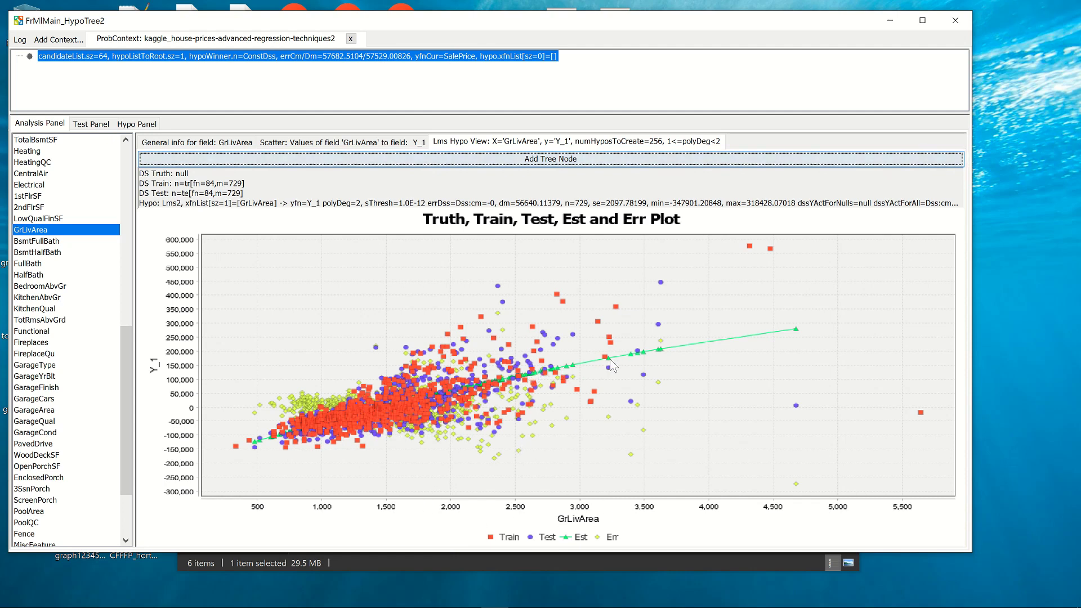
Add the GrLivArea Lms hypothesis as a tree node, expand the root and select the new child node.
mouse_move(611, 363)
left_click(457, 163)
left_click(17, 56)
left_click(95, 68)
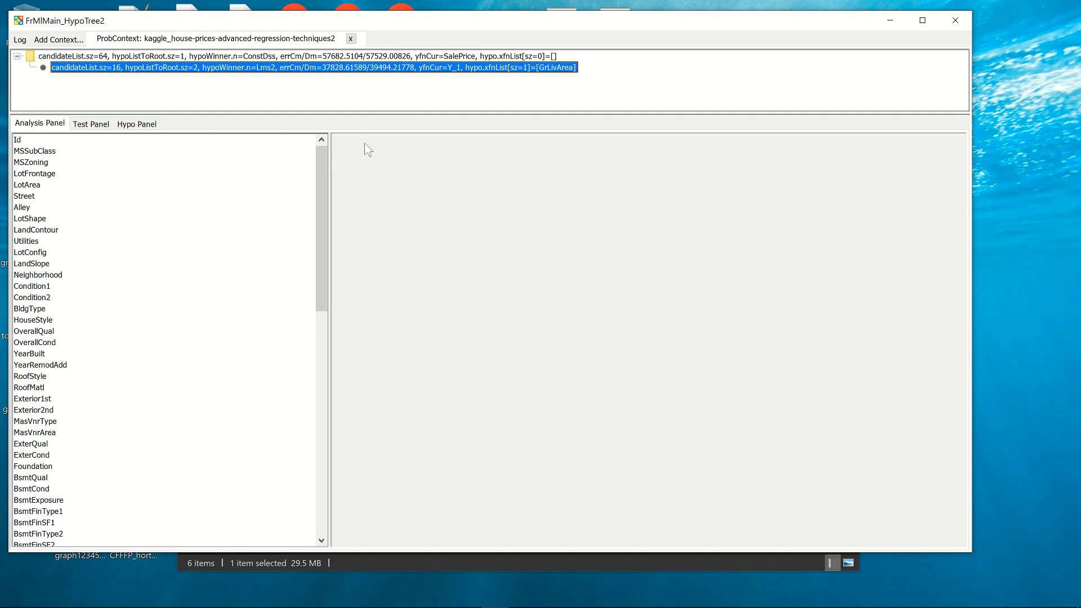
Narrow the new node's field list and examine the general info of the Y_2 and Neighborhood fields.
left_click_drag(326, 232, 164, 489)
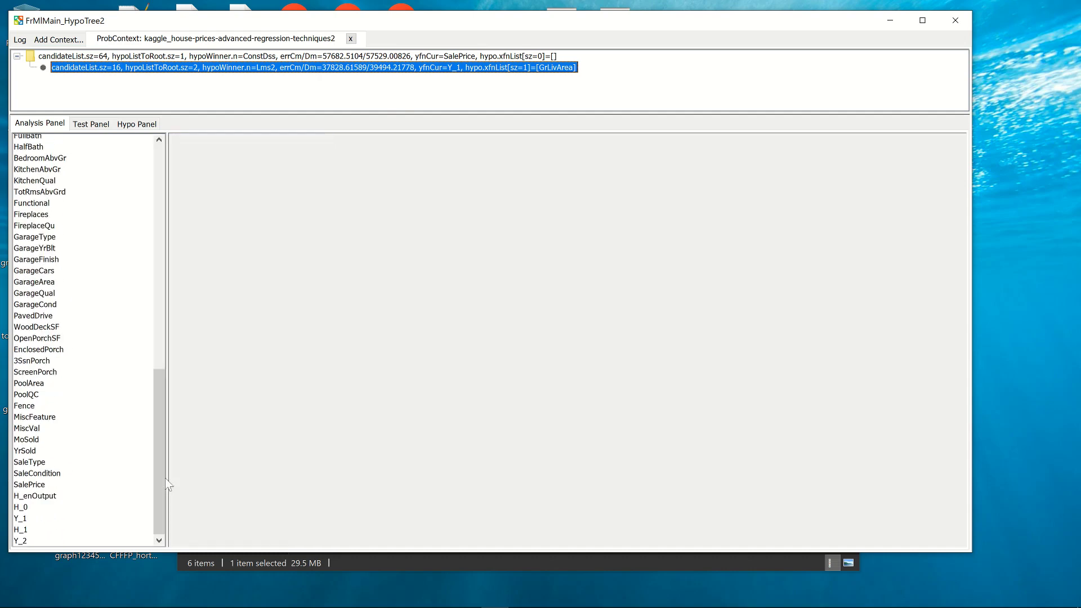
left_click(27, 541)
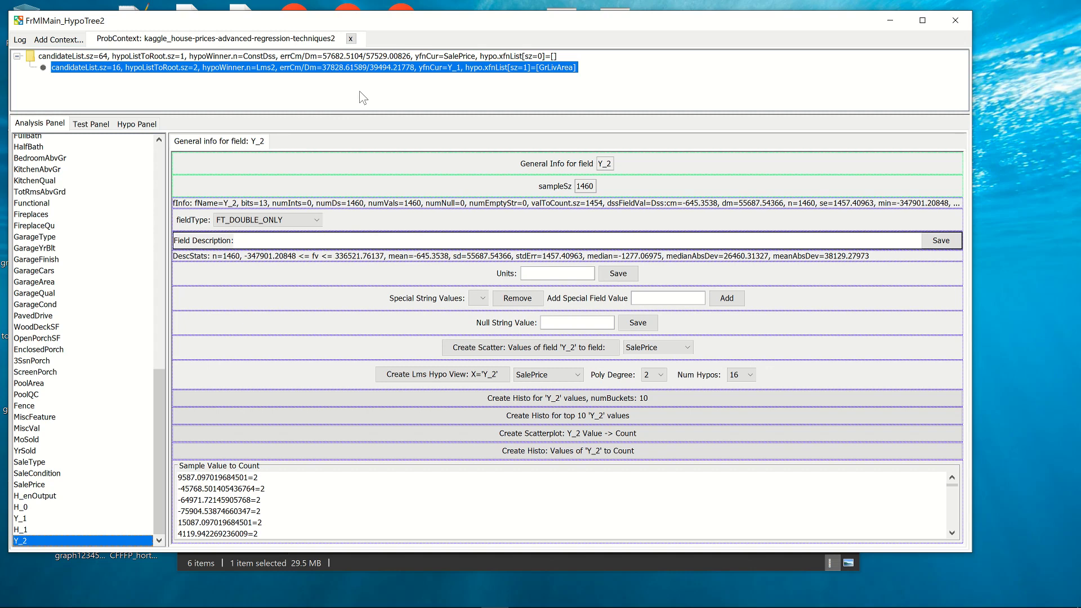
left_click(159, 286)
left_click_drag(159, 286, 164, 198)
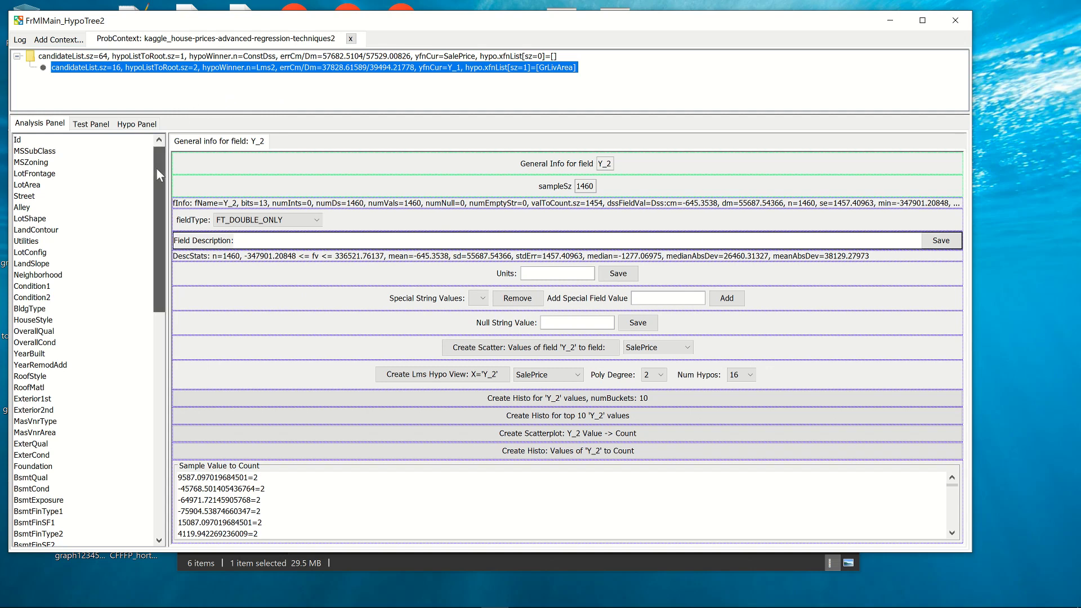
left_click(44, 275)
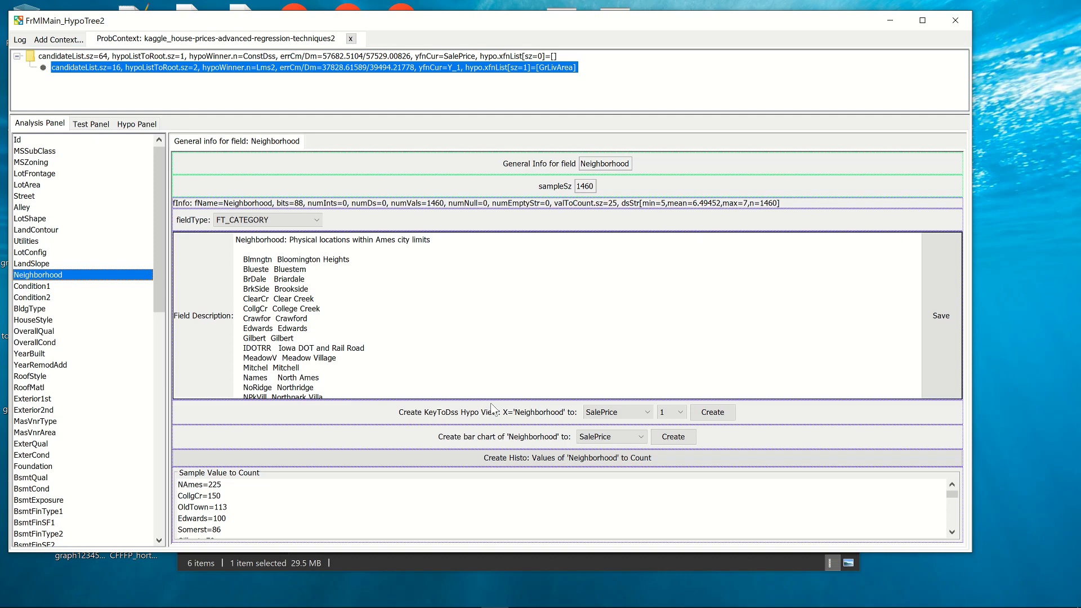
Enlarge the workspace and create a bar chart of Neighborhood against the Y_2 field, displaying the chart.
left_click(629, 436)
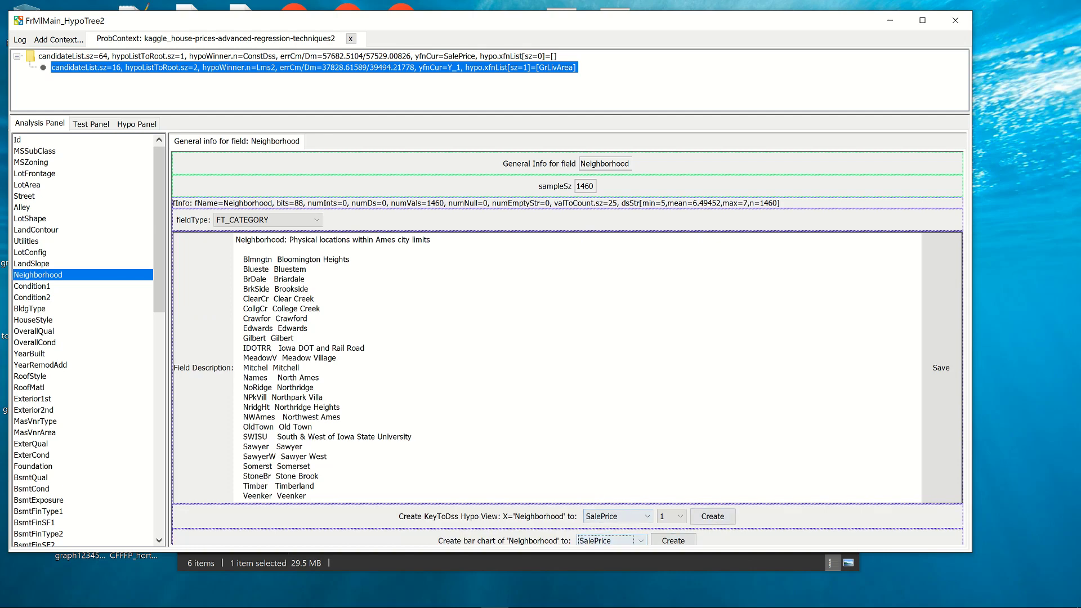
left_click_drag(873, 554, 872, 598)
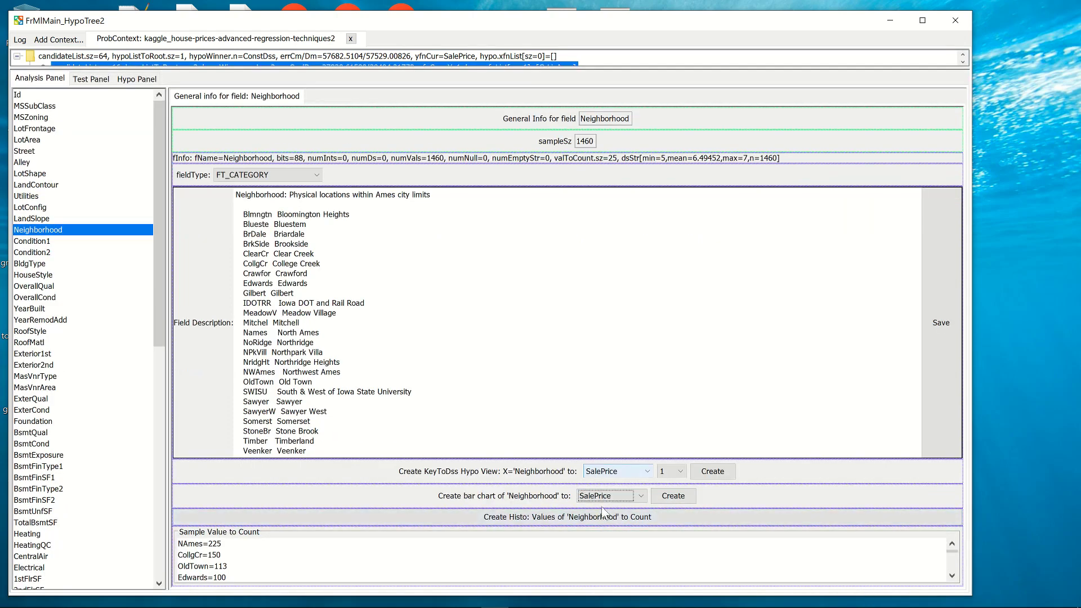
left_click(623, 497)
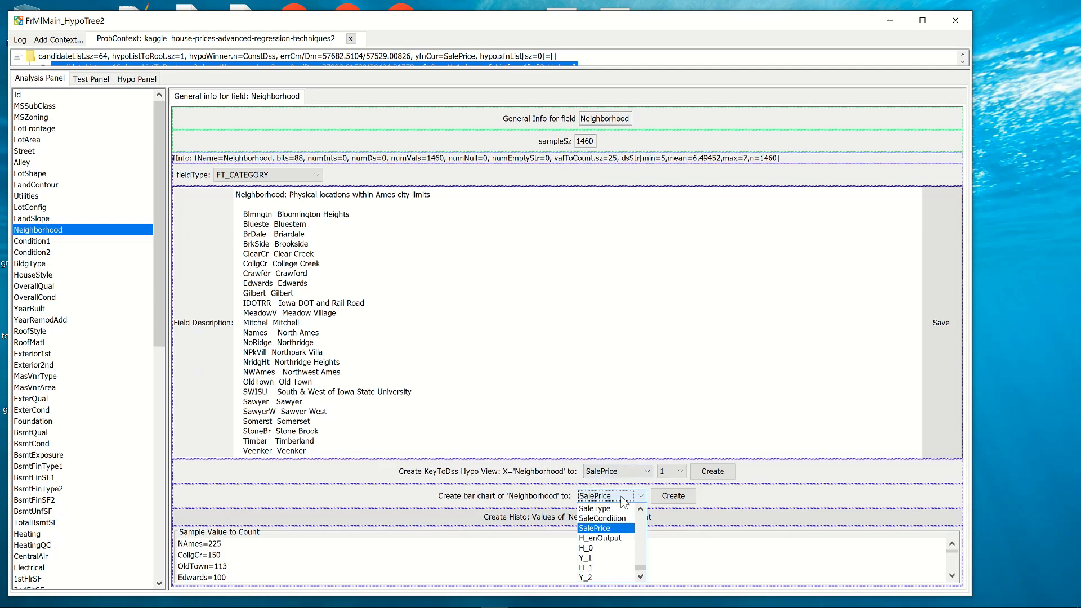
left_click(588, 578)
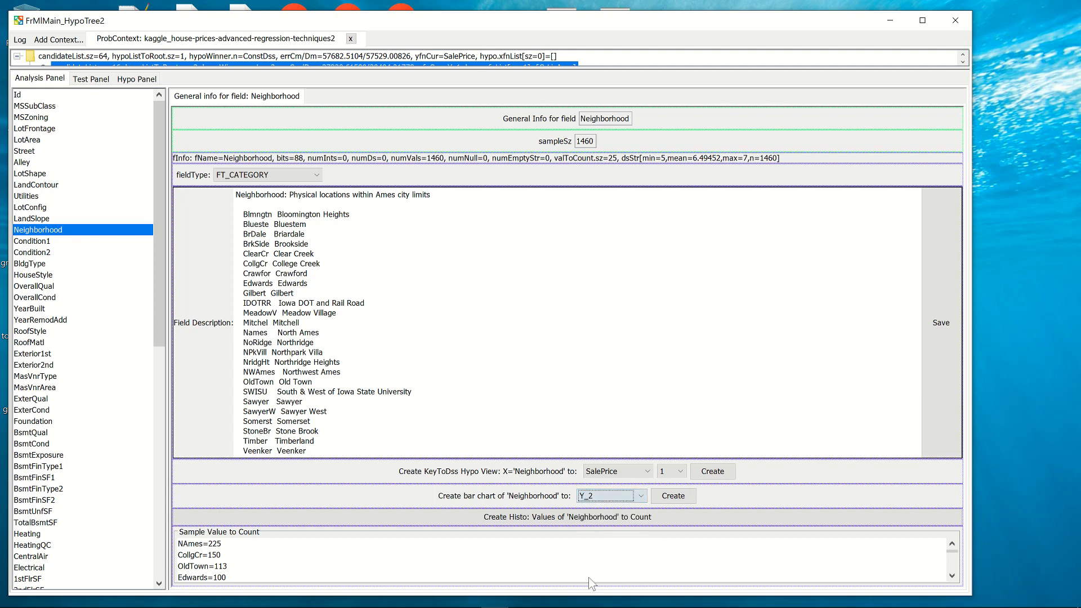
left_click(669, 498)
left_click(388, 98)
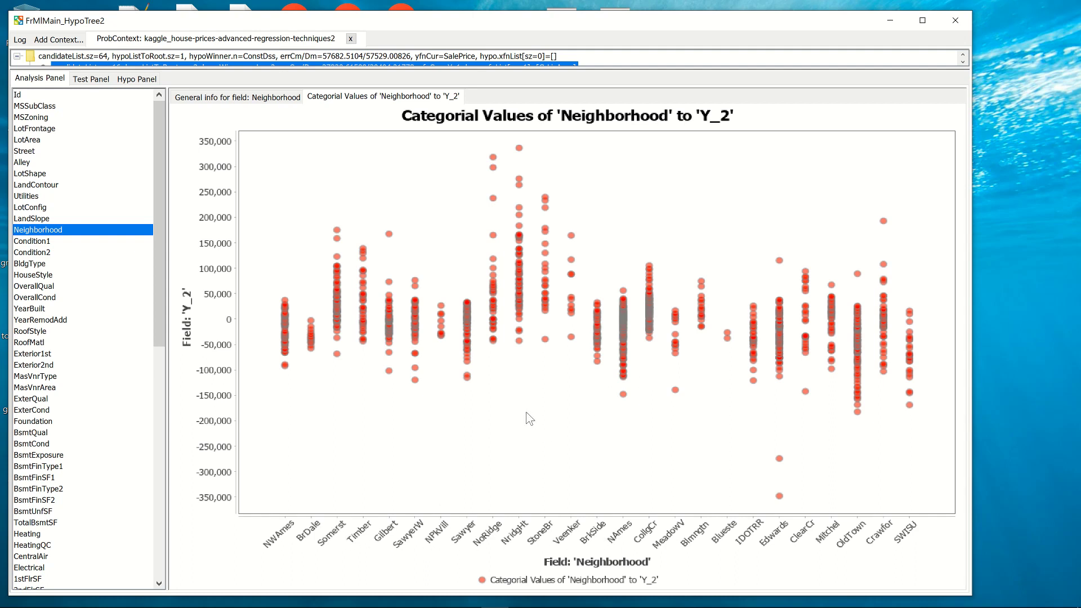
Create a KeyToDss Hypo View of Neighborhood against Y_2 with the numeric option set to 16.
left_click(203, 97)
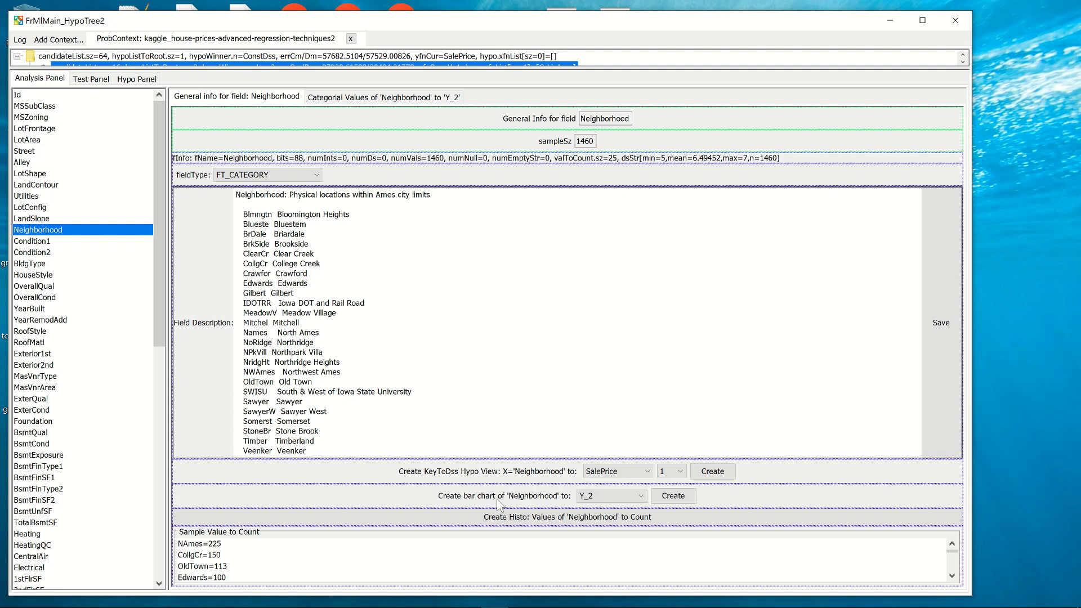
left_click(636, 473)
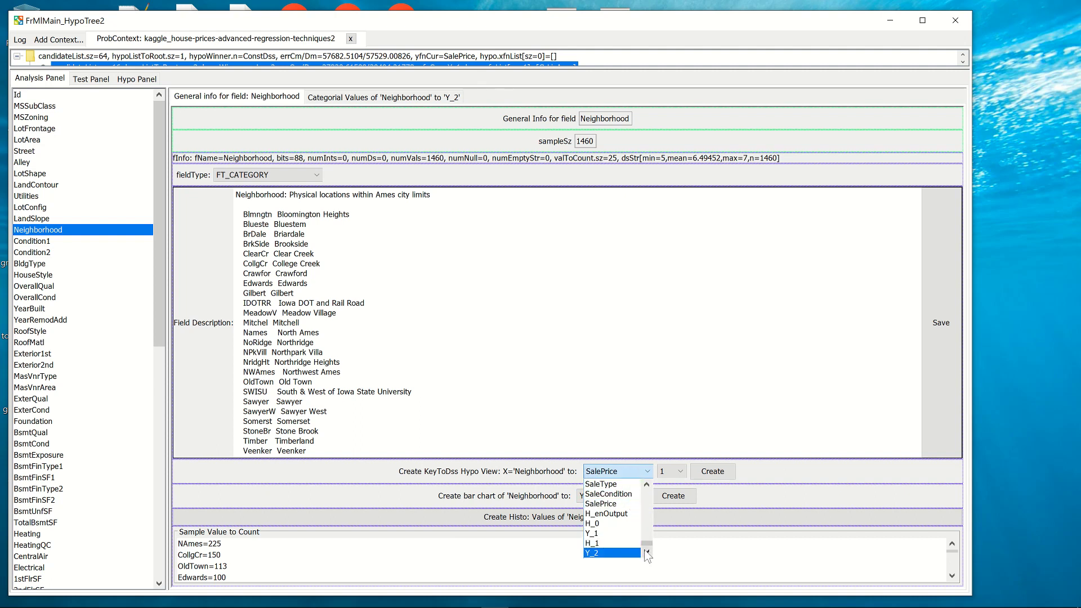
left_click(681, 472)
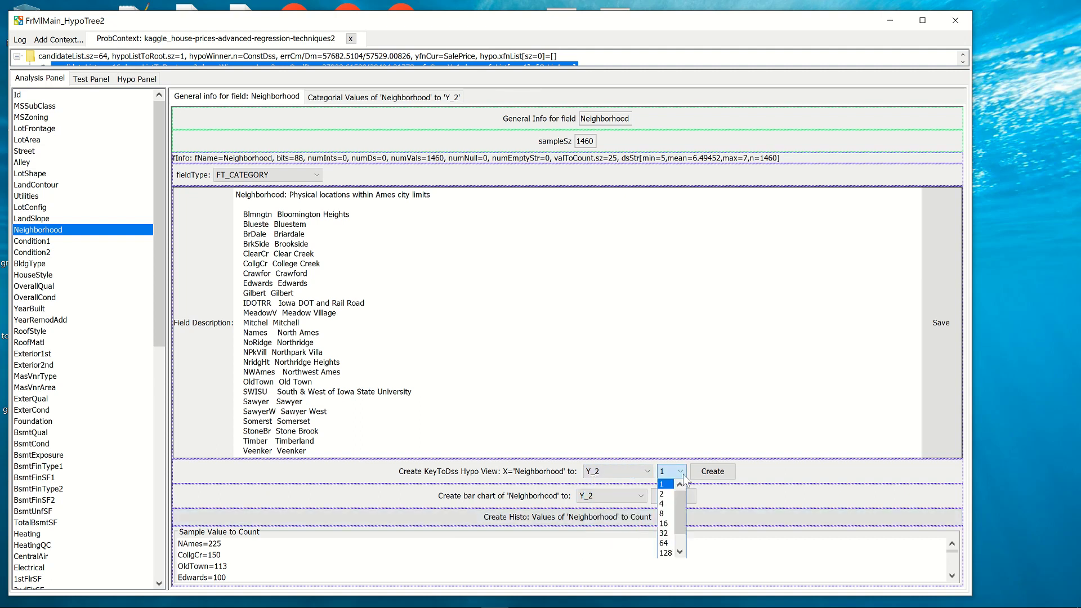
left_click(664, 525)
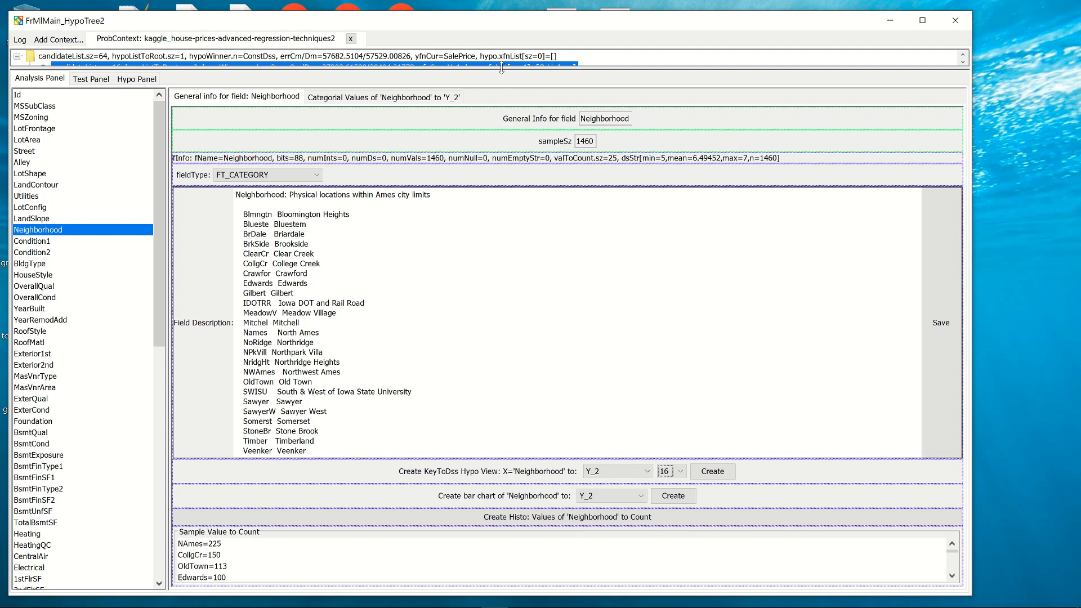
left_click_drag(504, 69, 504, 87)
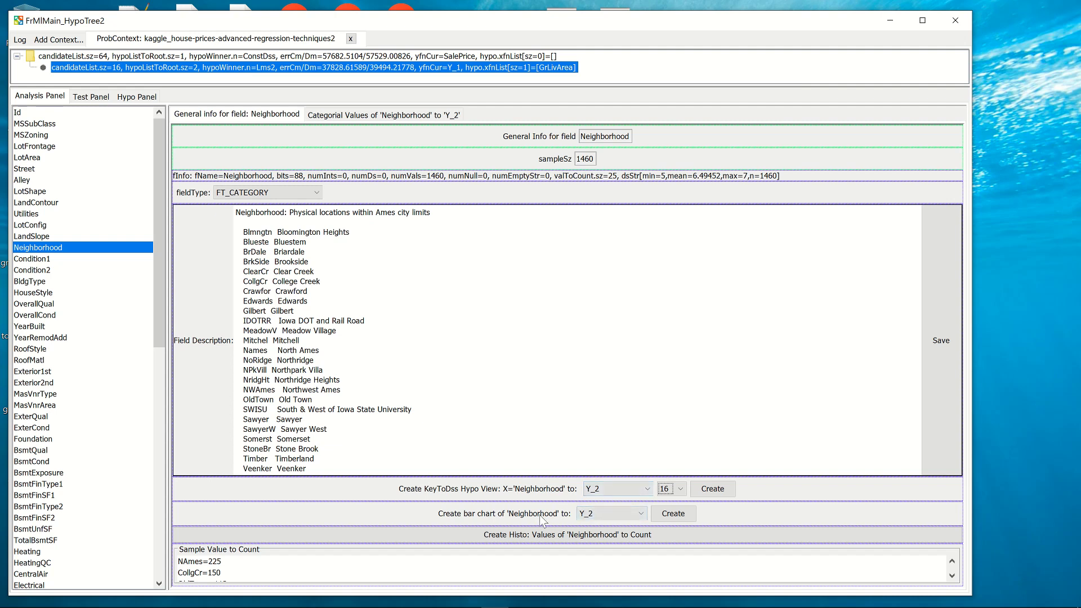
left_click(708, 490)
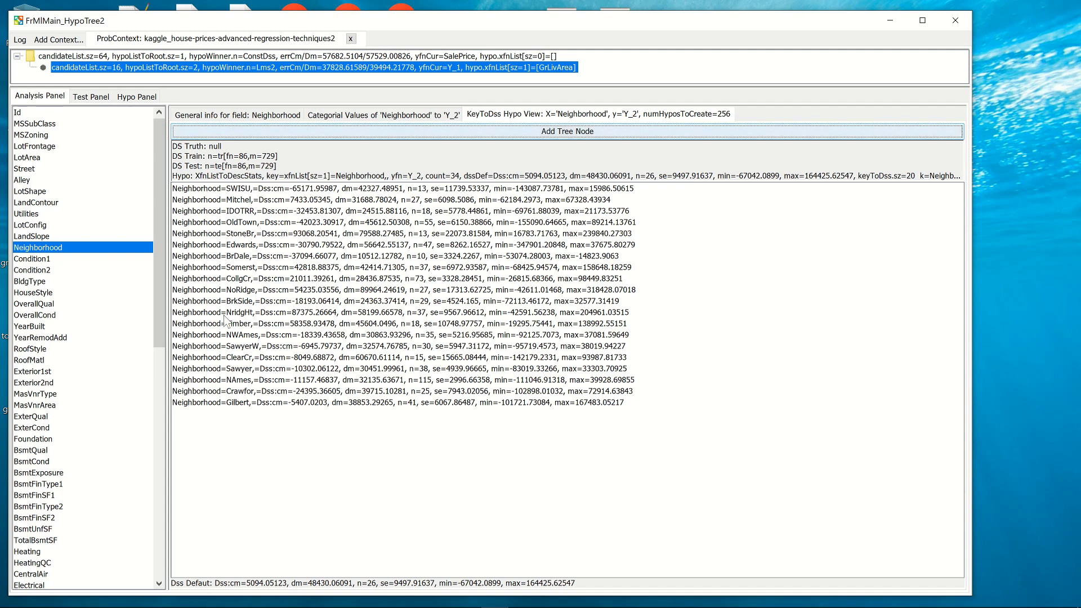
Compare the Gilbert and BrDale statistics in the KeyToDss hypothesis with the categorical chart of Neighborhood to Y_2.
left_click(219, 404)
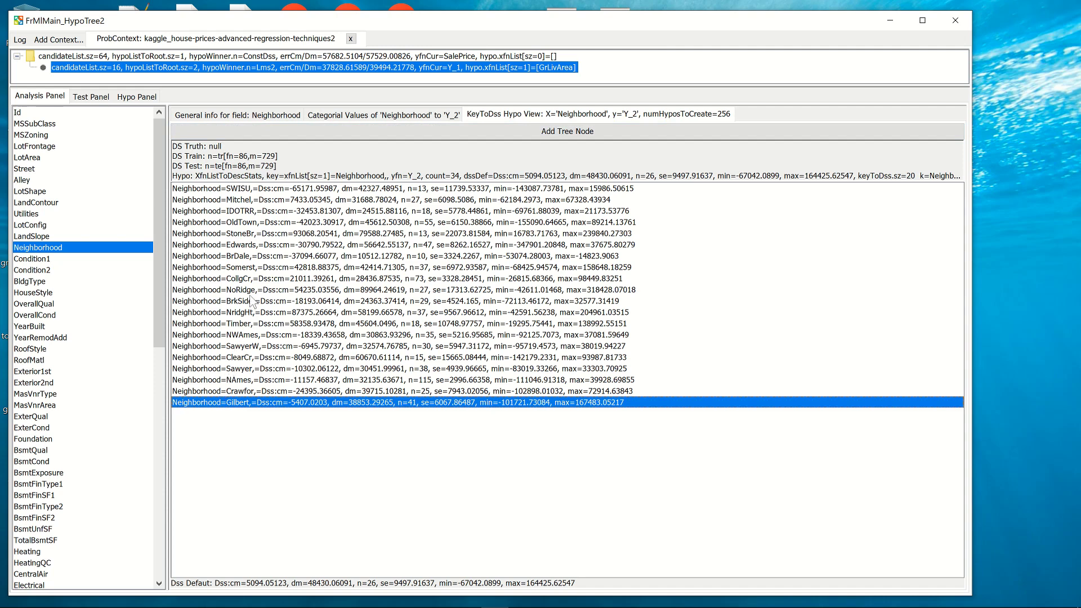
left_click(369, 114)
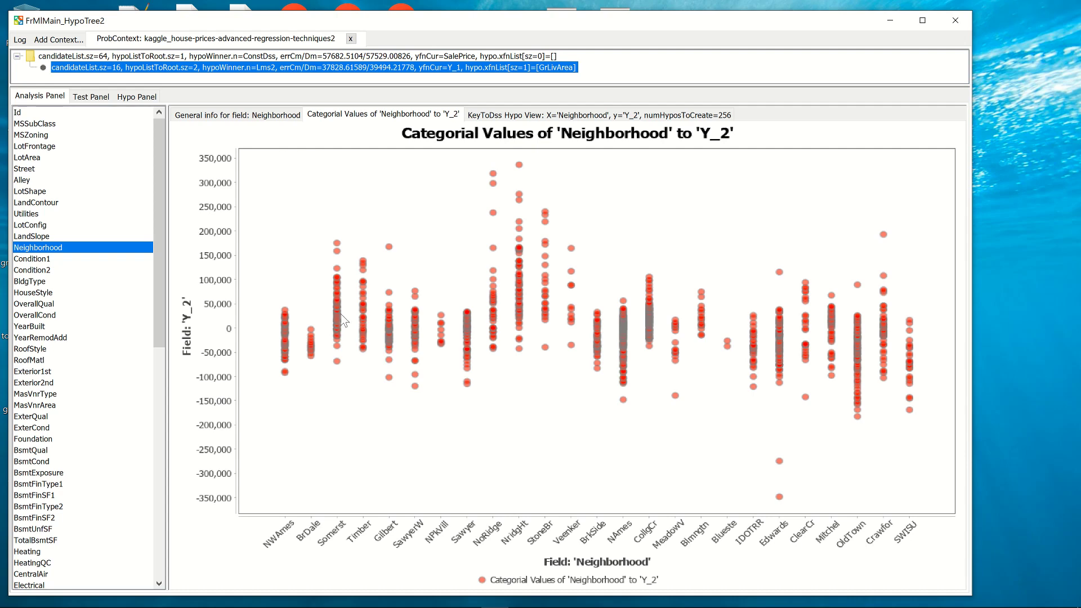
left_click(561, 114)
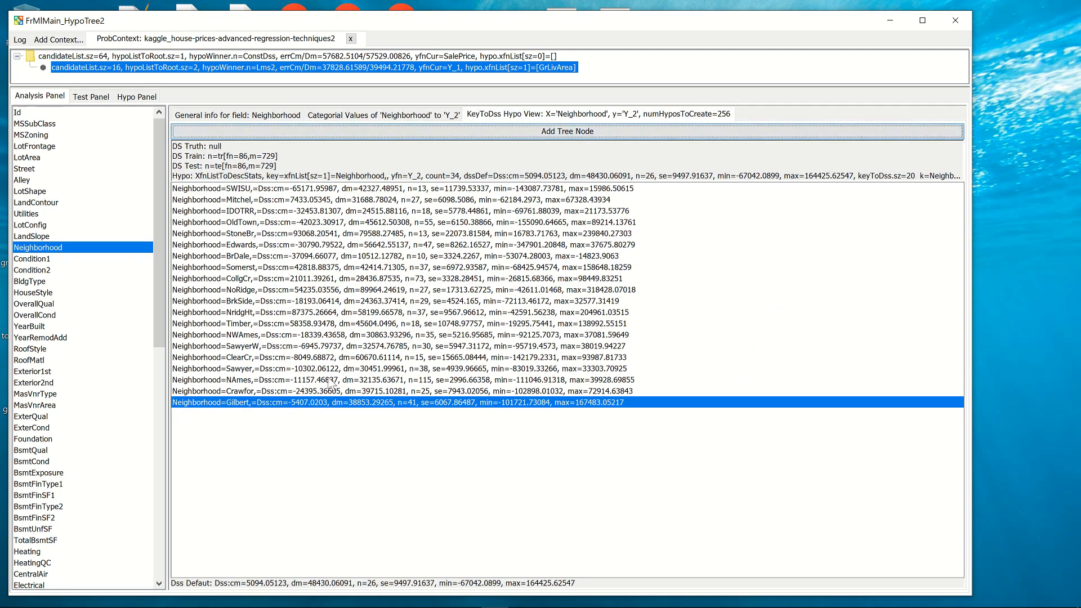
left_click(242, 256)
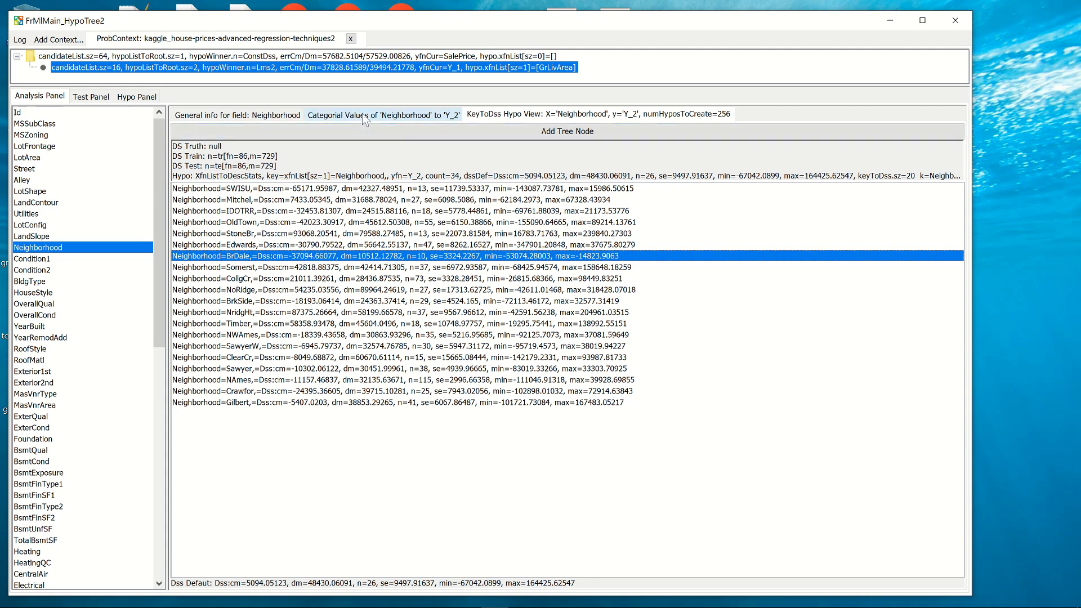
left_click(383, 115)
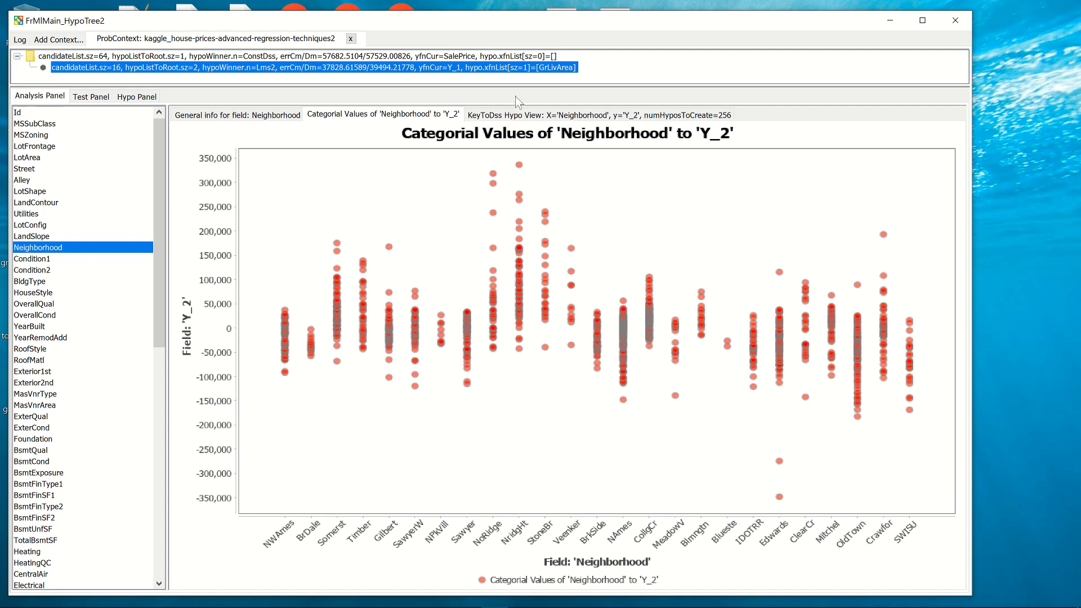
left_click(518, 115)
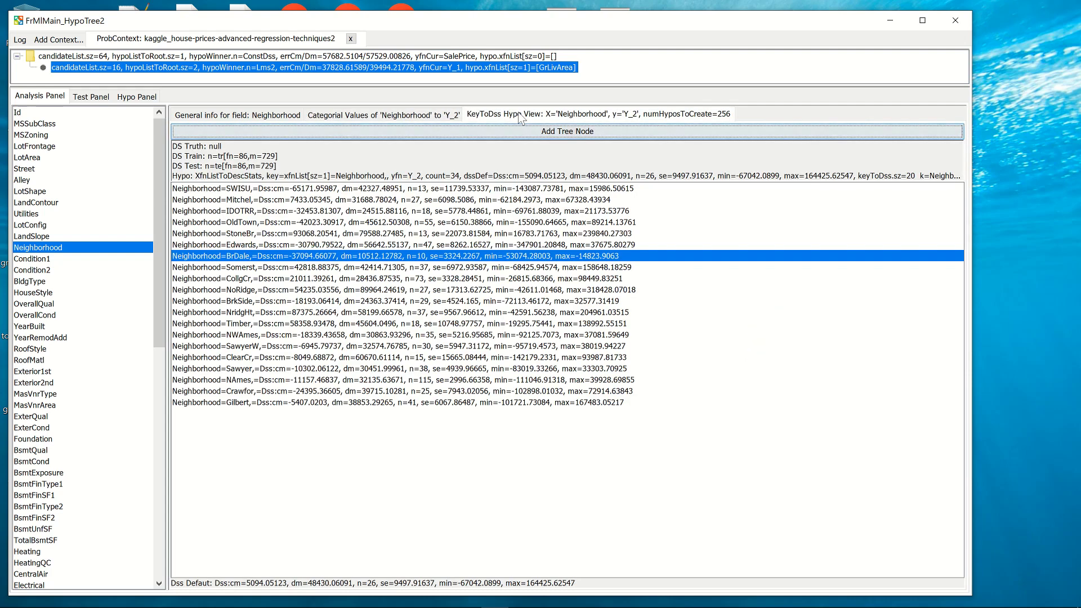
Compare the statistics rows of the Somerst and BrDale neighborhoods in the KeyToDss hypothesis.
left_click(317, 269)
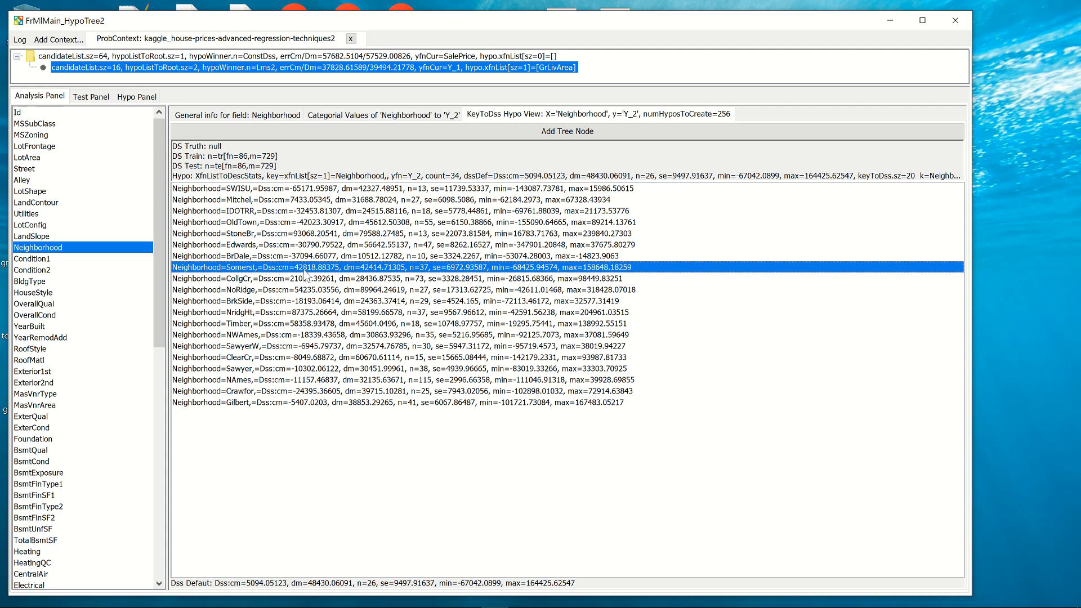
key("Up")
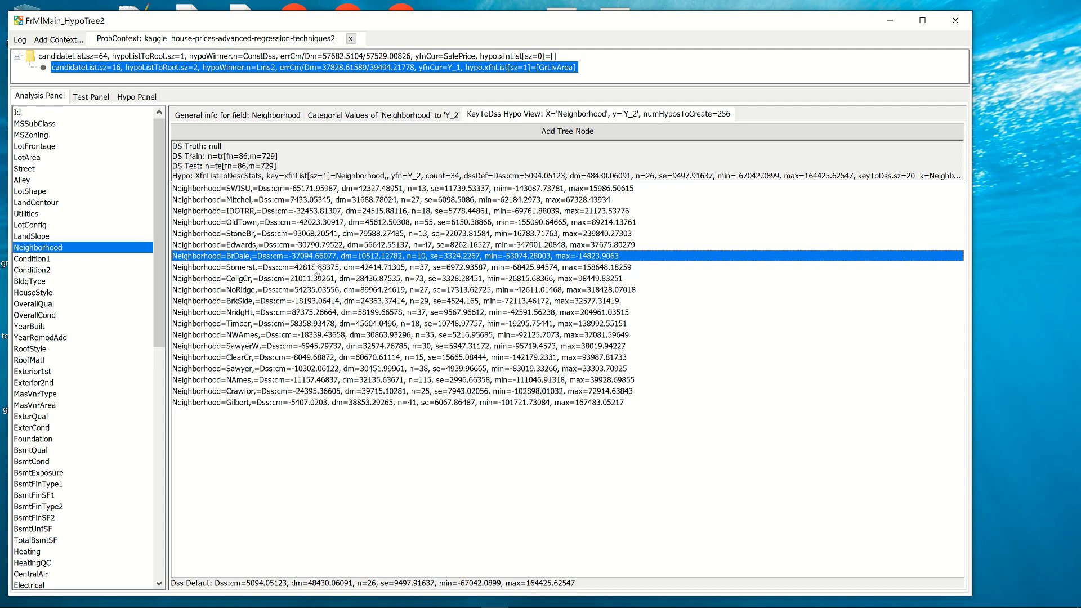
key("Down")
key("Up")
key("Down")
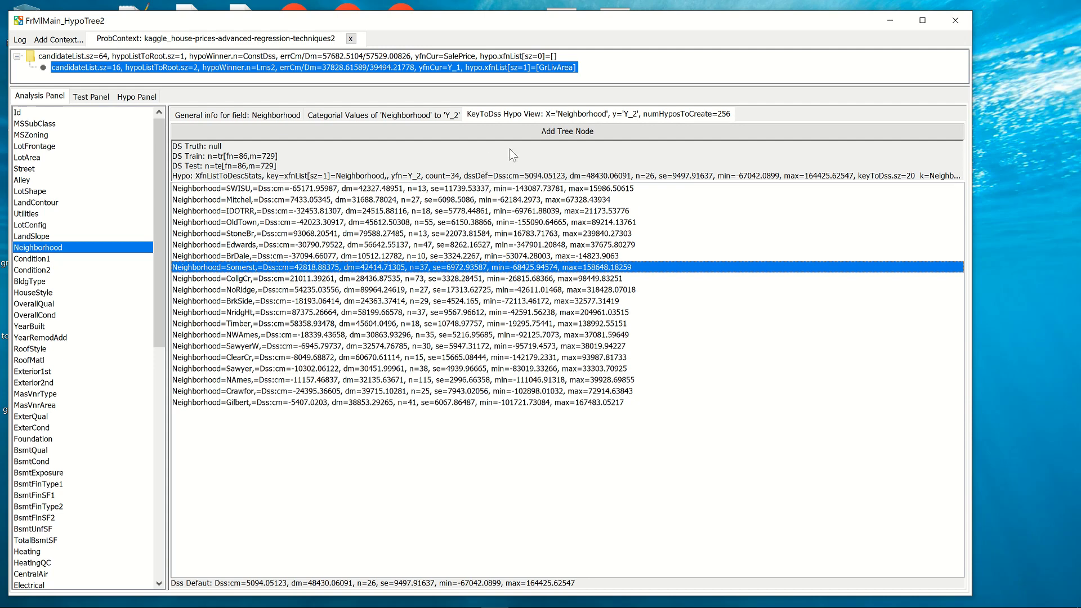
Add the Neighborhood KeyToDss hypothesis as a tree node under the GrLivArea node, select it and narrow its field list.
left_click(502, 134)
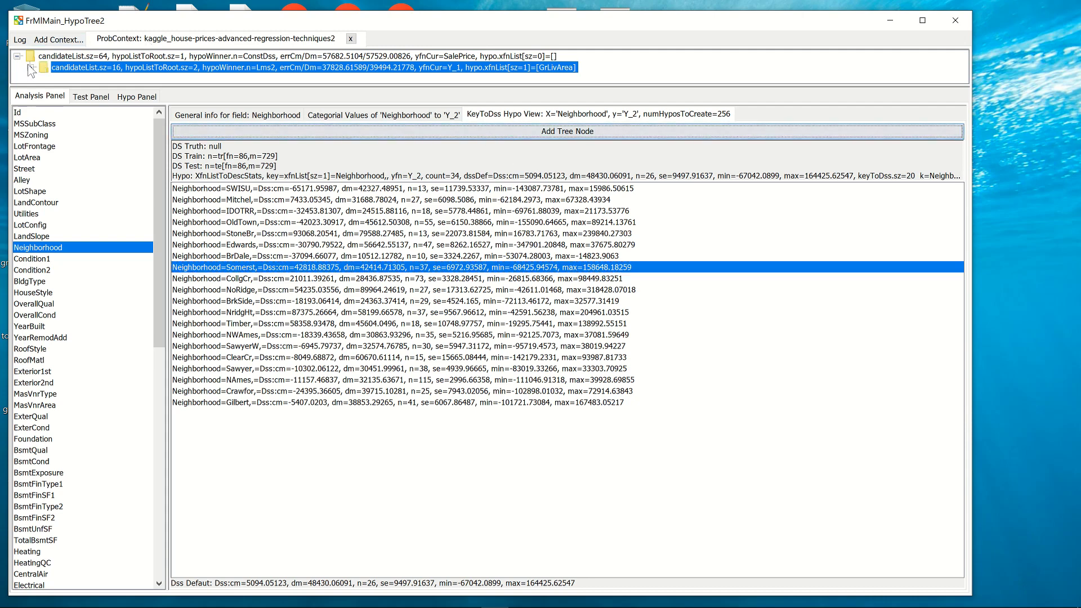
left_click_drag(185, 88, 186, 99)
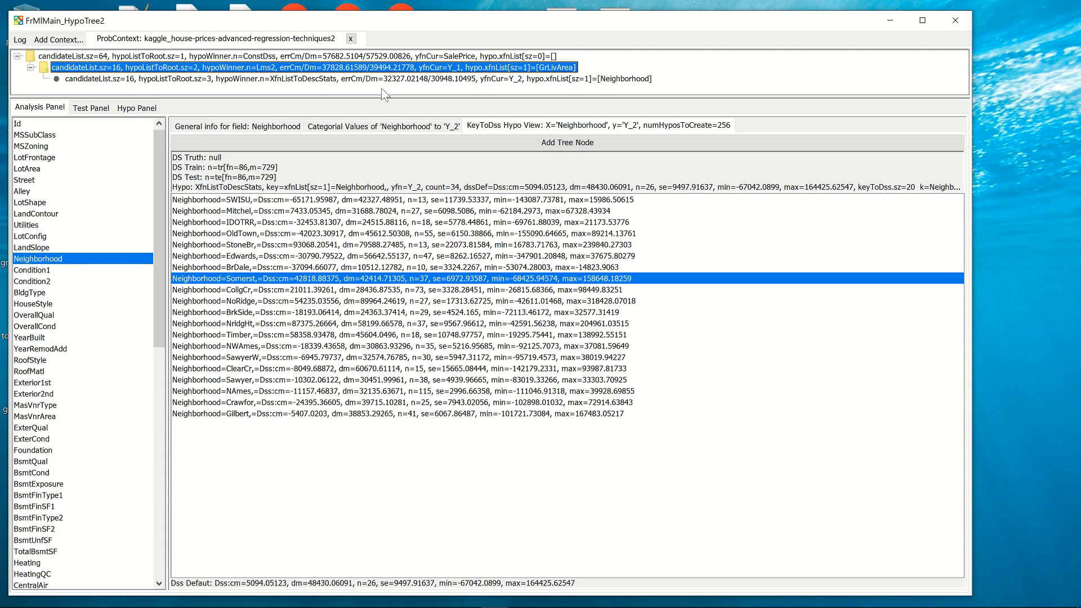
left_click(368, 79)
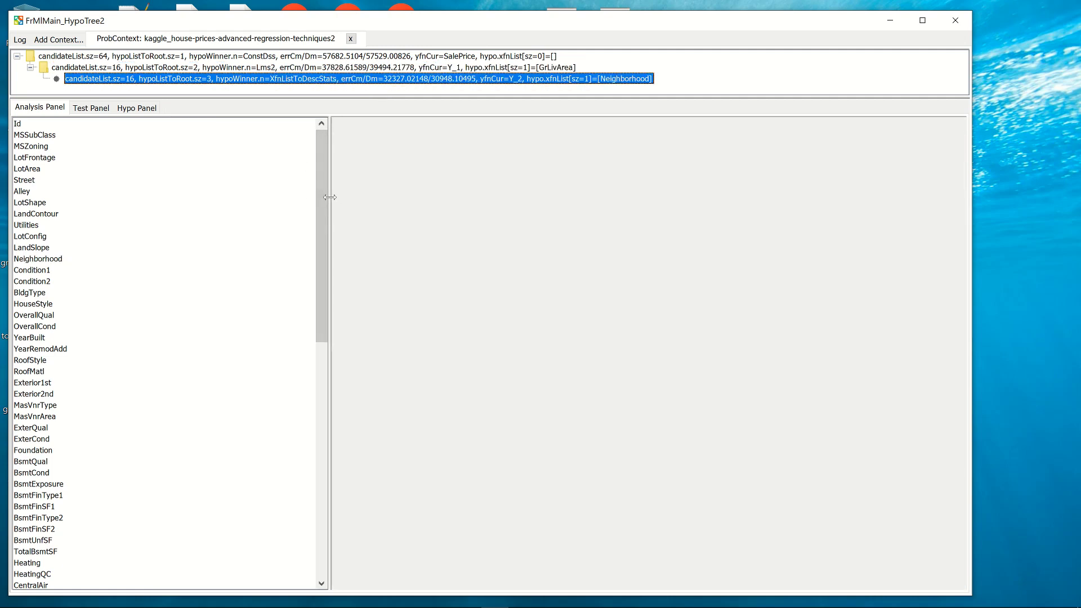
left_click_drag(332, 197, 172, 189)
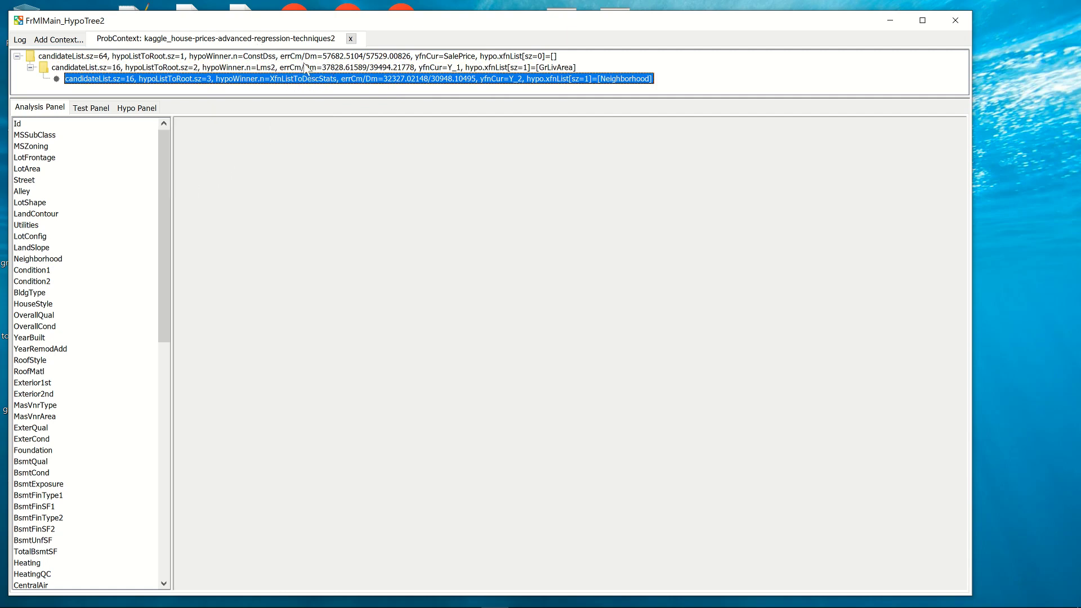
Show the new node's test view, load two random tuples in turn and examine their field values.
left_click(90, 111)
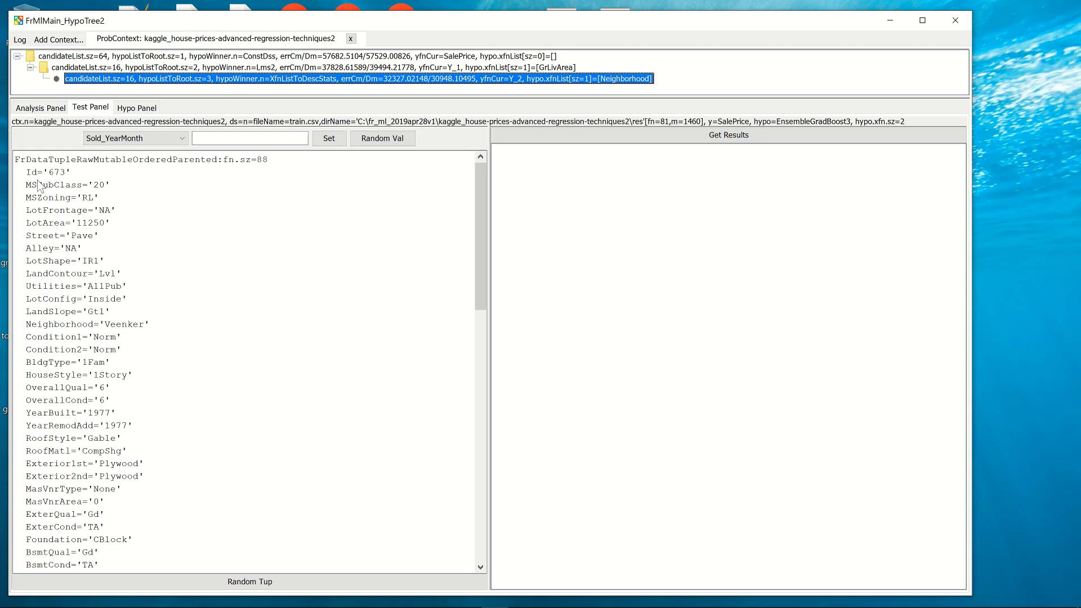
left_click_drag(30, 174, 71, 175)
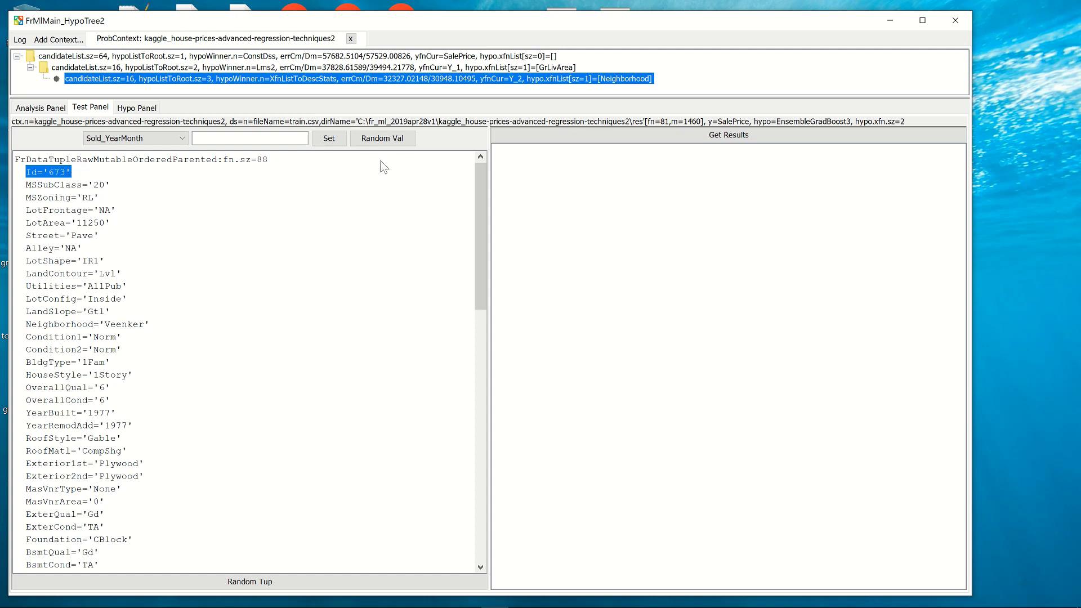
left_click(225, 581)
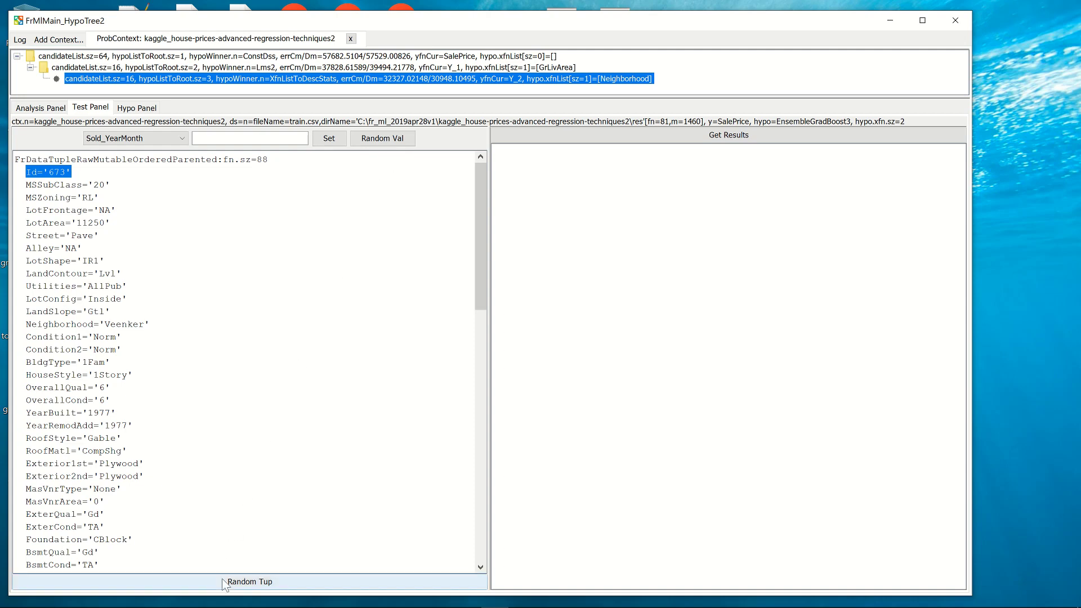
left_click(479, 198)
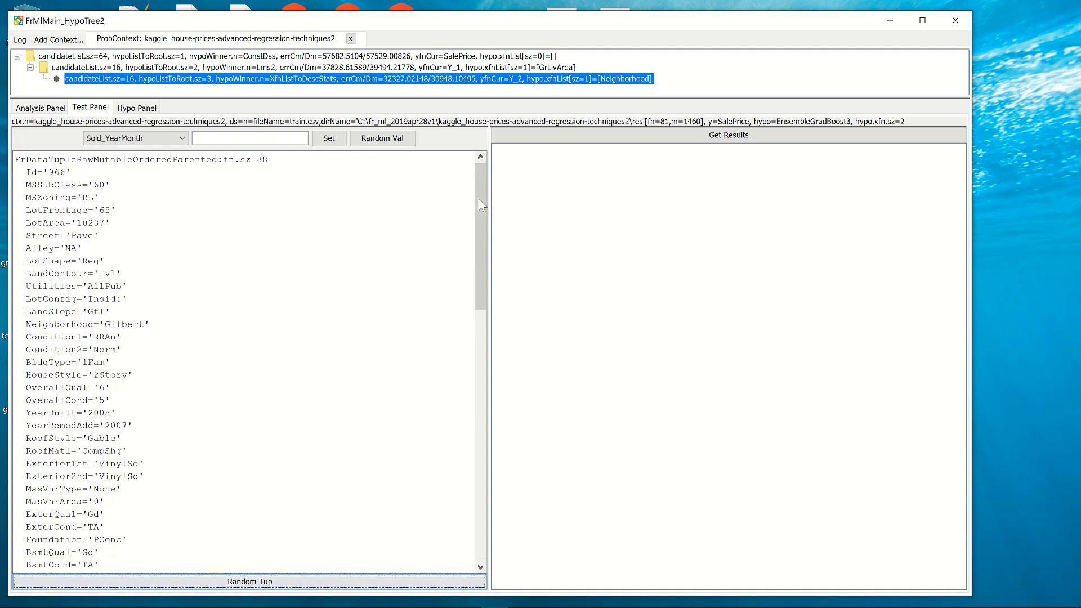
left_click(194, 582)
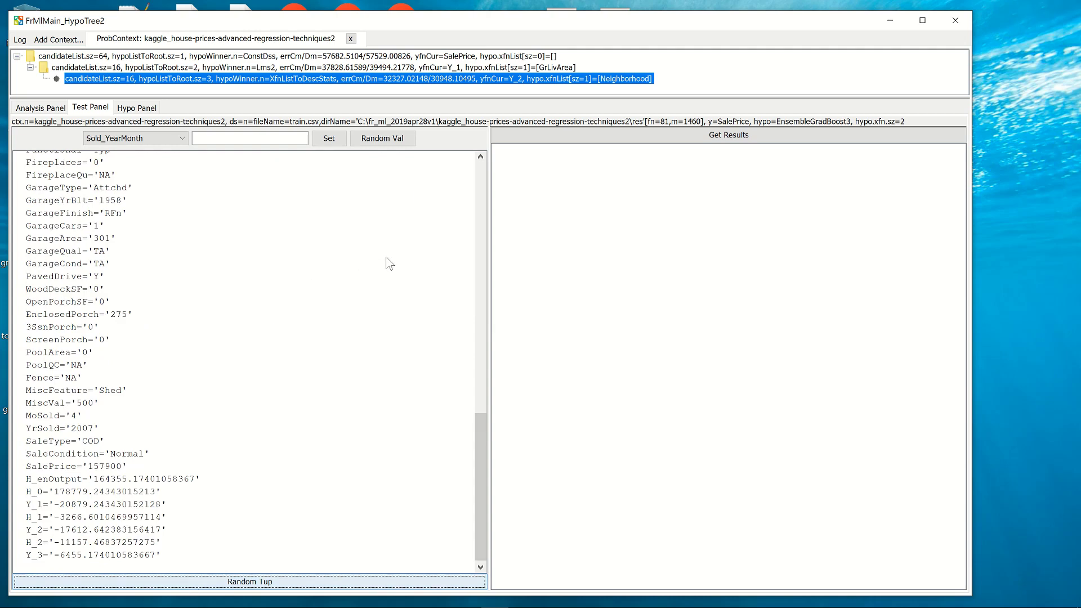
left_click(481, 188)
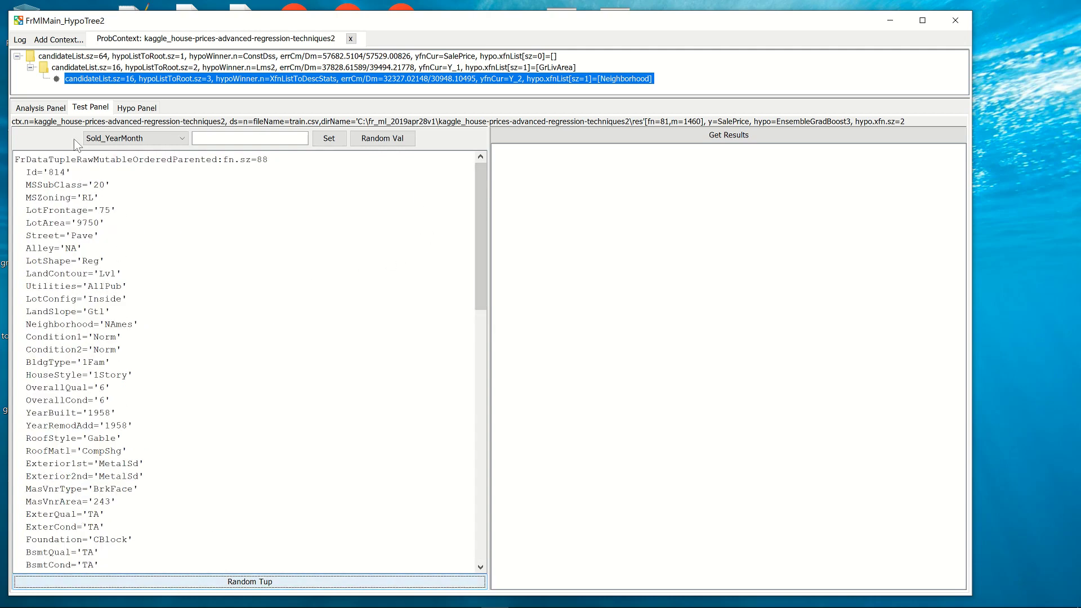
left_click_drag(66, 279, 130, 389)
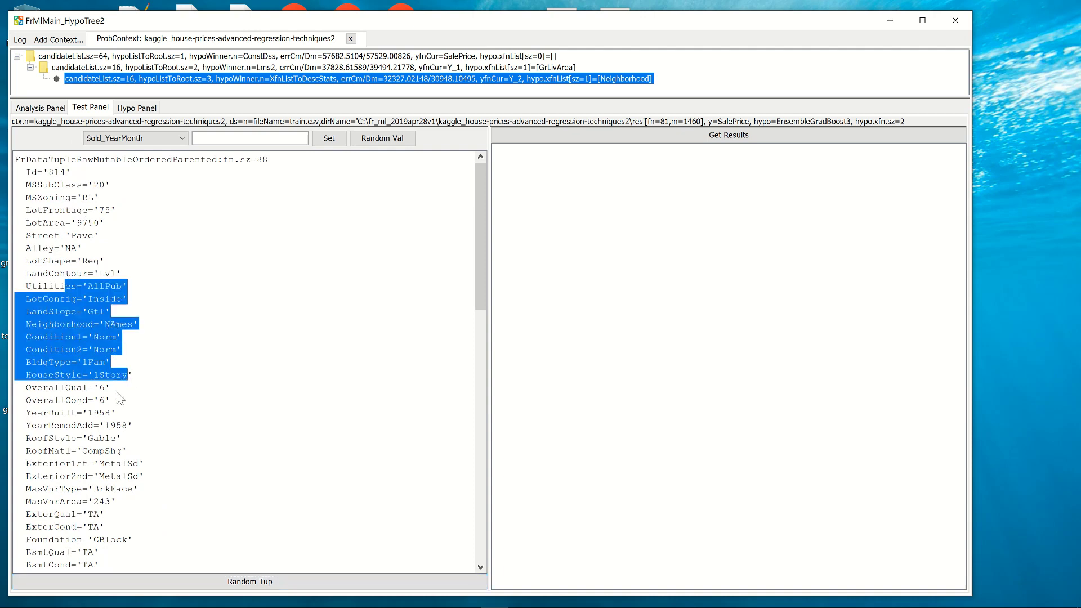
left_click(82, 451)
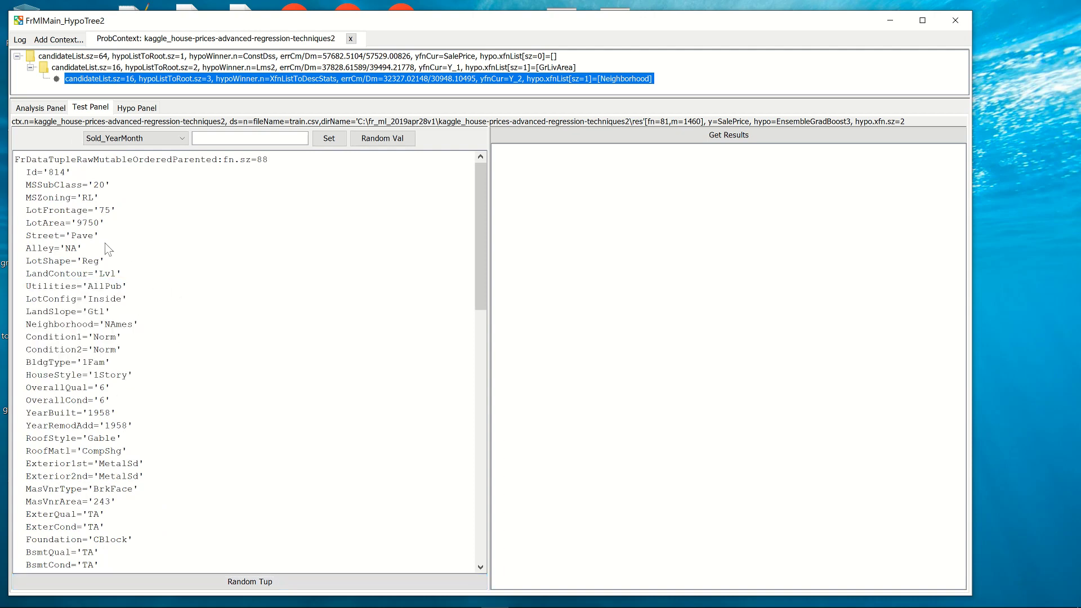
Choose LotFrontage as the field to set and get the SalePrice prediction results for the loaded tuple.
left_click(172, 144)
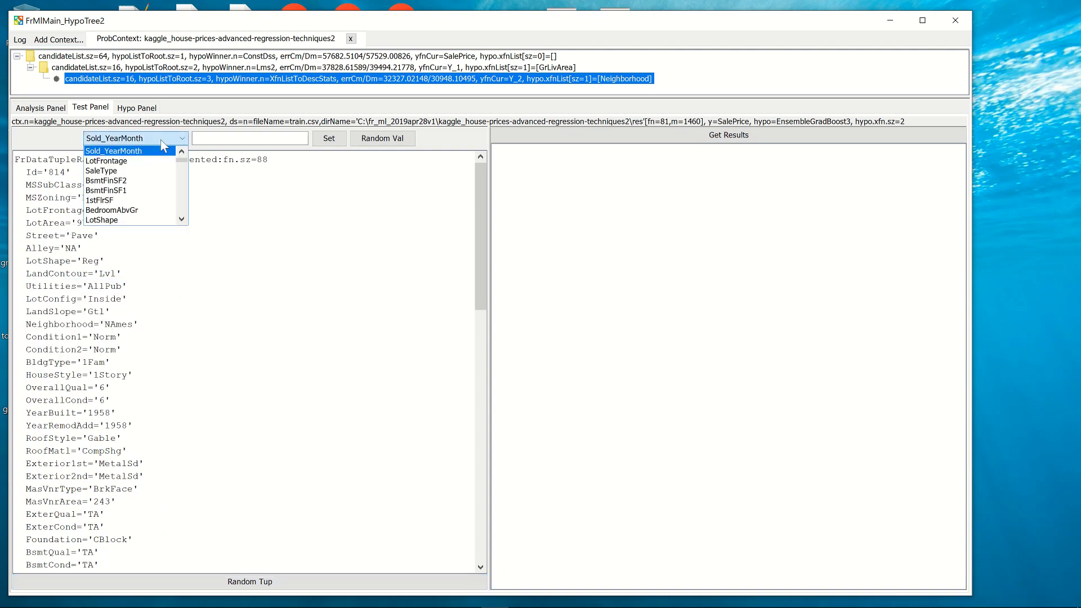
left_click(165, 162)
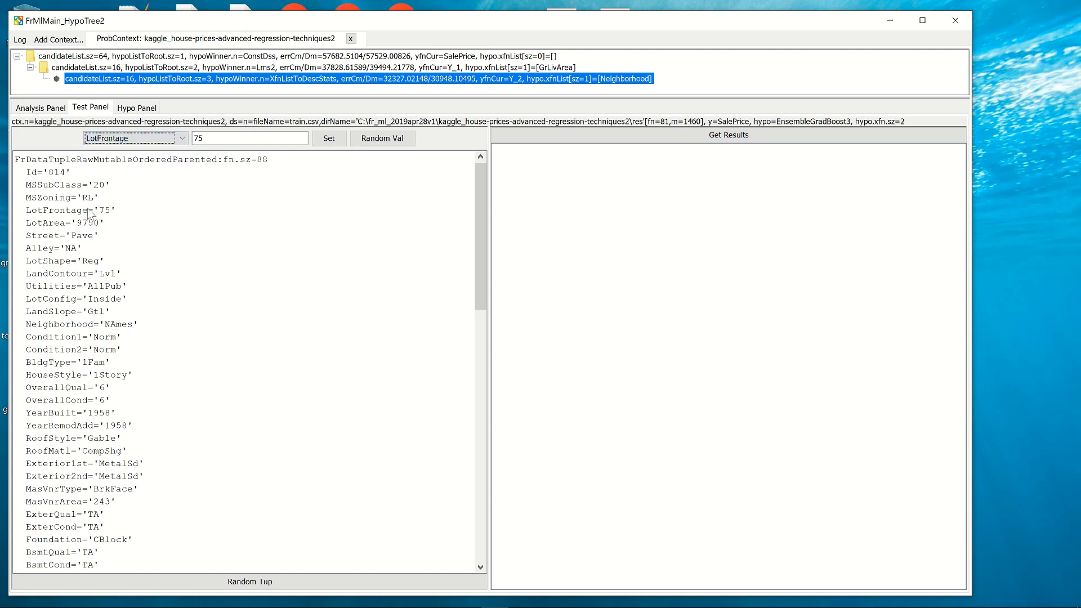
left_click_drag(88, 211, 135, 213)
left_click(239, 139)
left_click(617, 138)
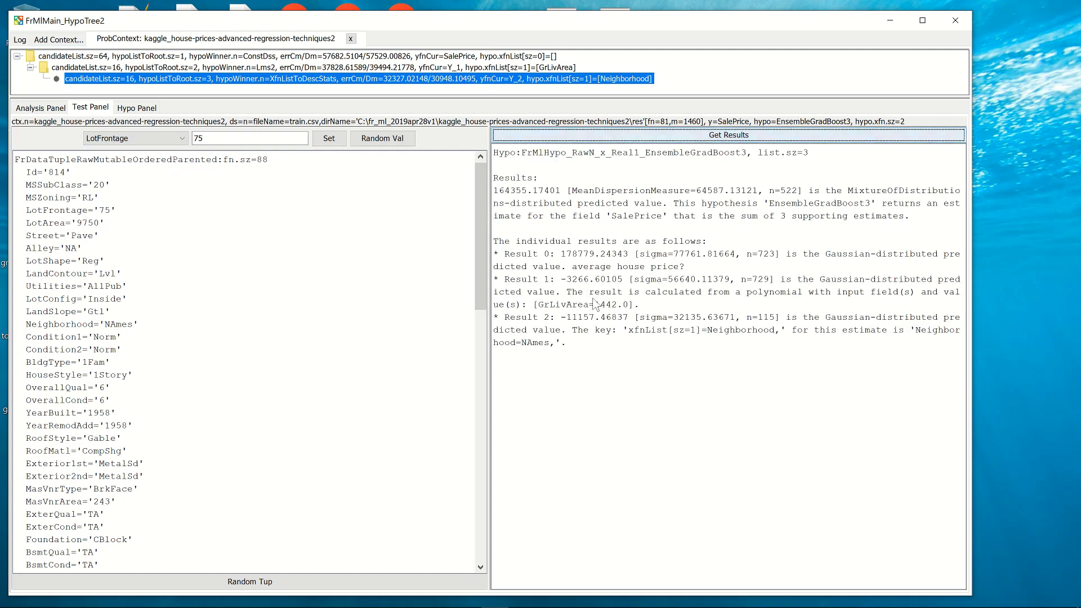
Compare the overall SalePrice prediction with the loaded tuple's actual SalePrice and hypothesis fields.
left_click_drag(557, 254, 563, 253)
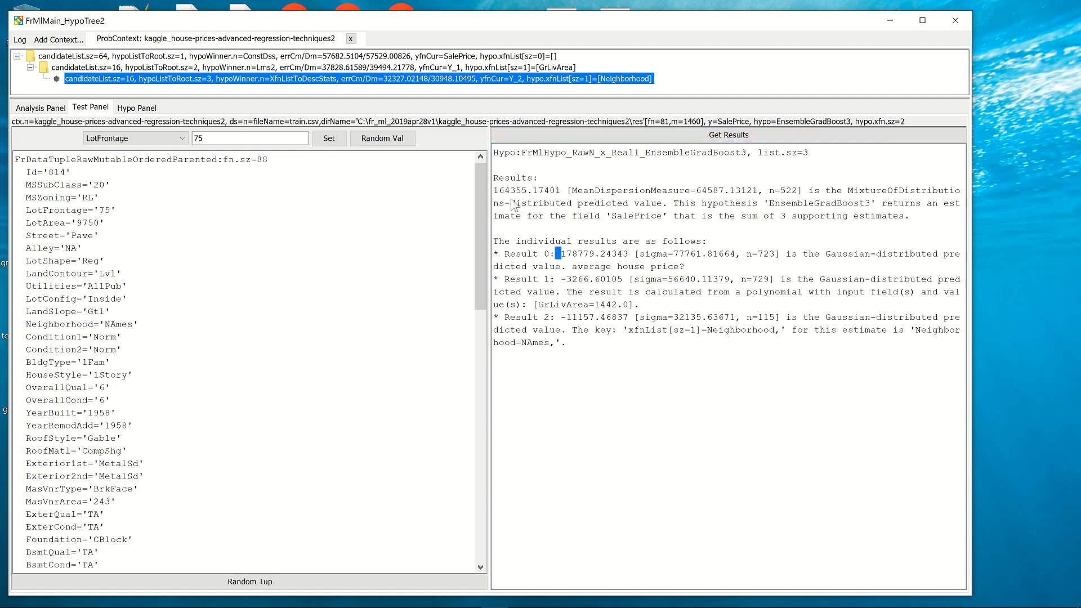
mouse_move(494, 191)
left_mouse_down()
mouse_move(525, 194)
mouse_move(515, 196)
left_mouse_up()
left_click_drag(479, 228, 479, 480)
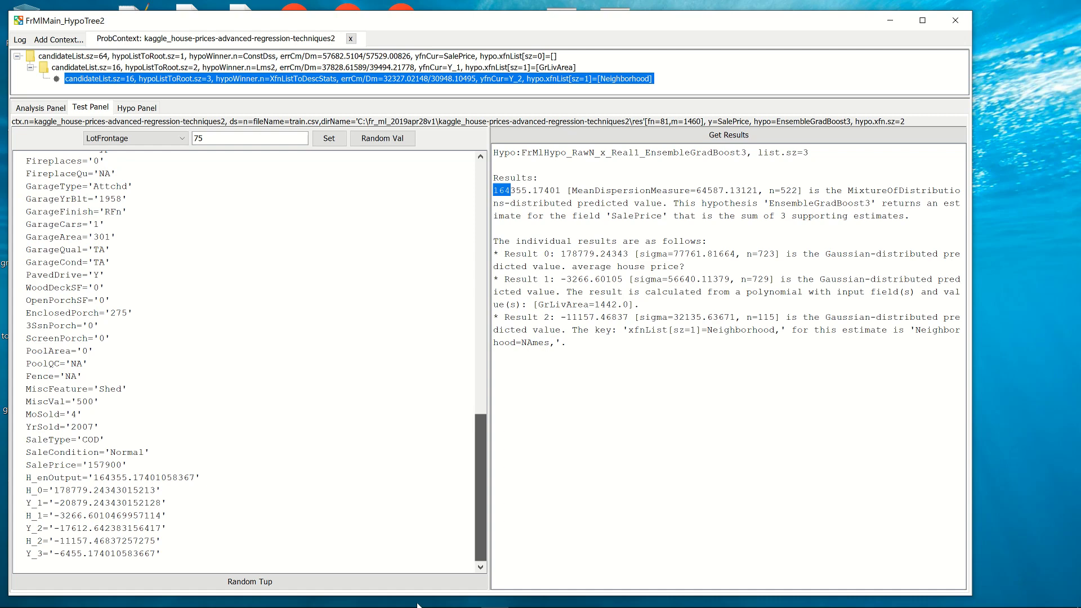
left_click_drag(480, 485, 598, 194)
left_click(554, 196)
left_click(527, 194)
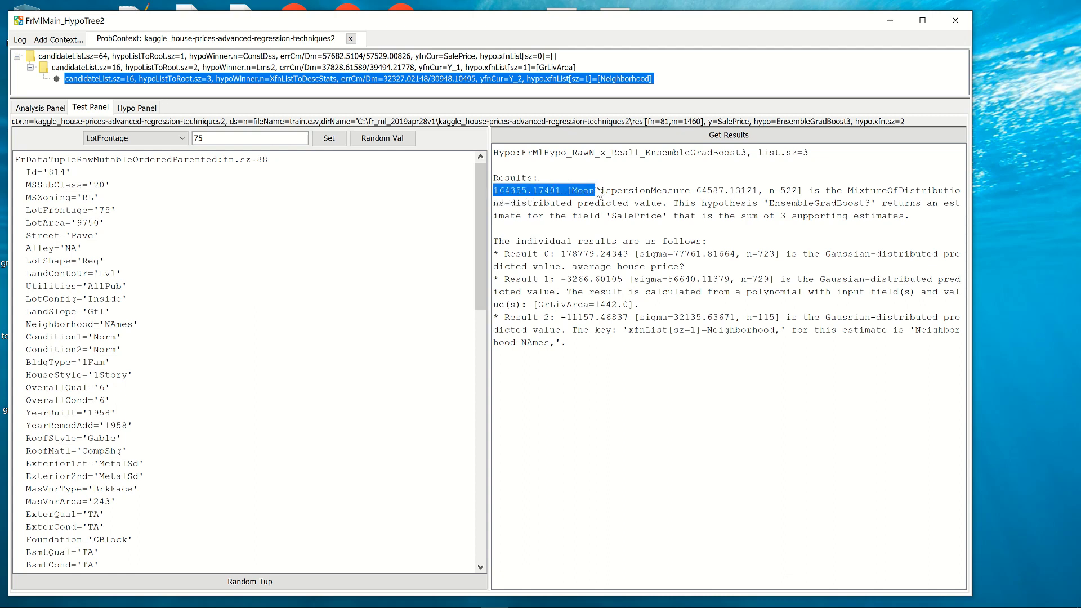
Examine the three individual estimates, Result 0 to Result 2, and how they add up to the overall SalePrice prediction.
left_click(563, 259)
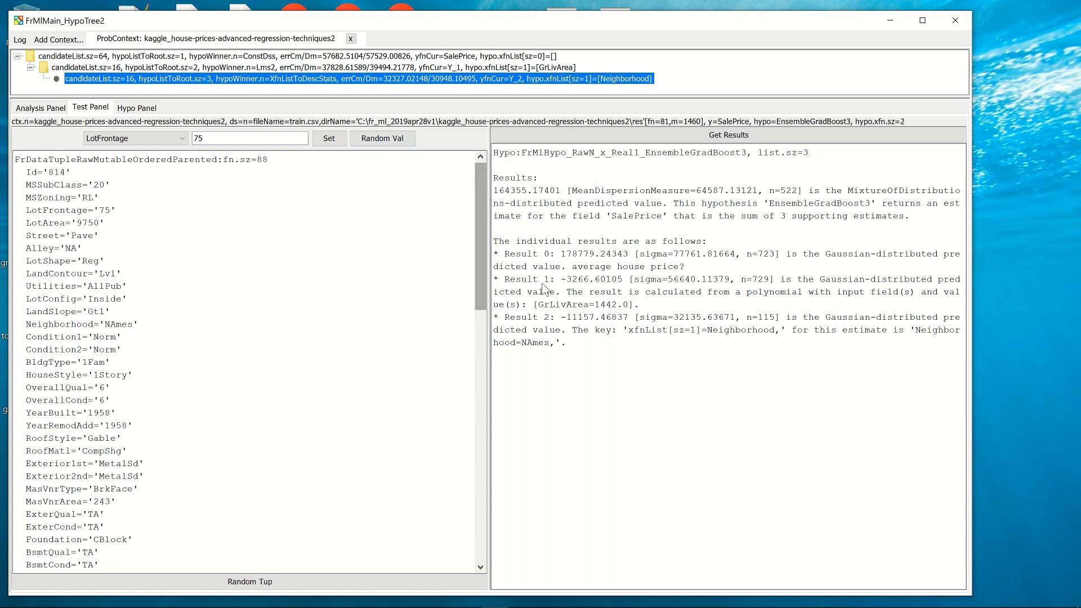
left_click_drag(562, 258, 625, 259)
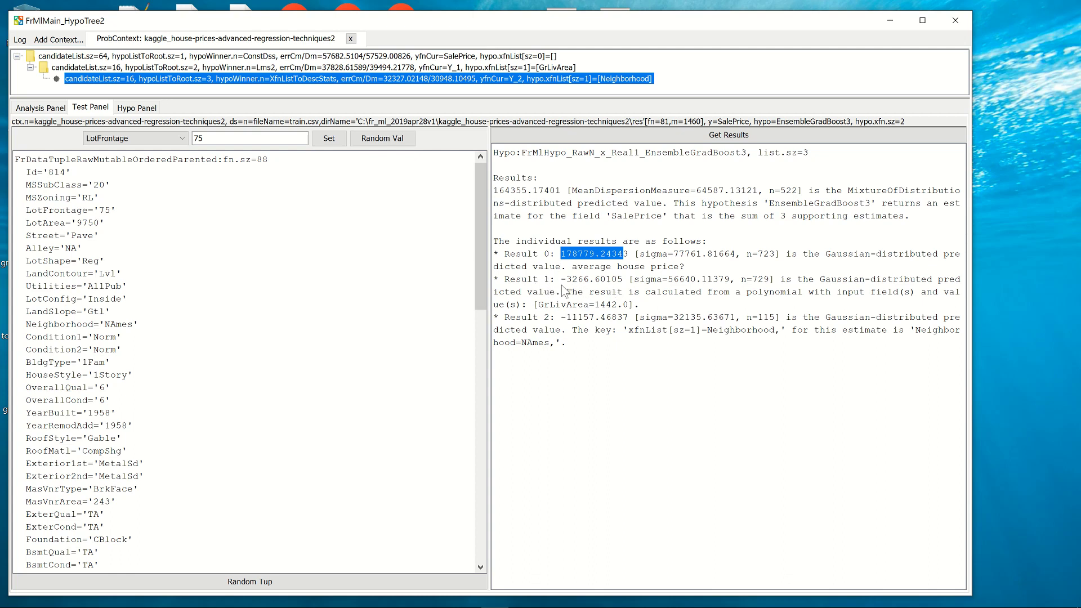
left_click_drag(551, 280, 635, 281)
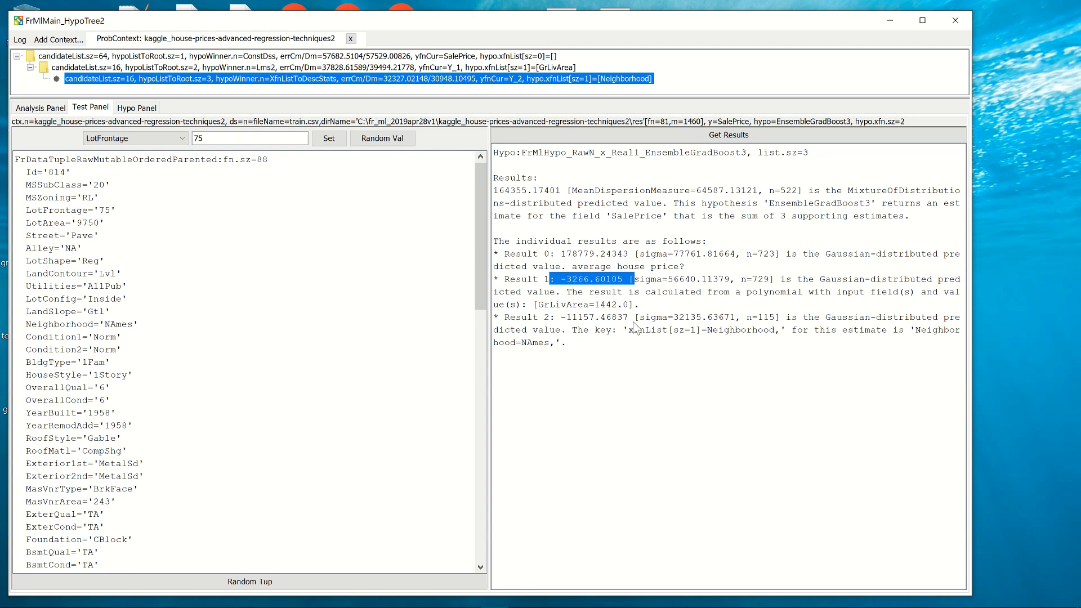
left_click_drag(556, 318, 602, 325)
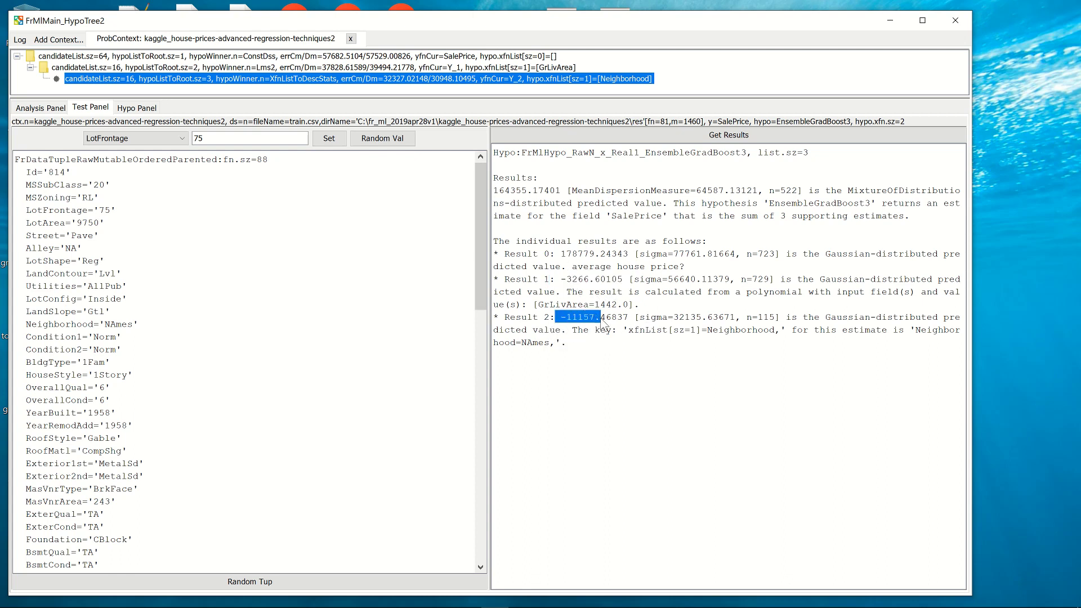
left_click(611, 362)
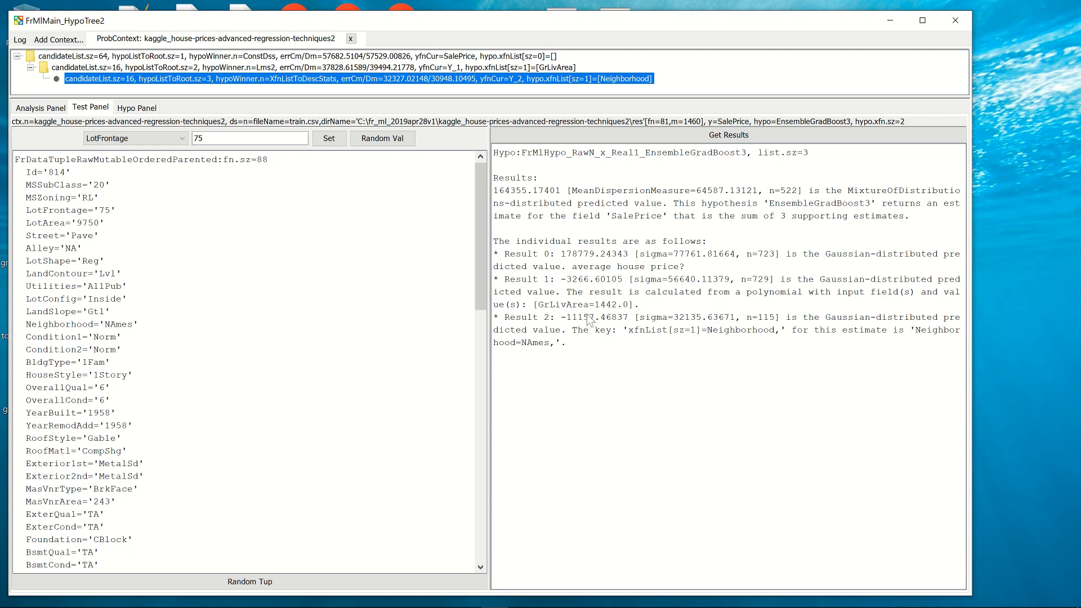
left_click_drag(551, 241, 610, 359)
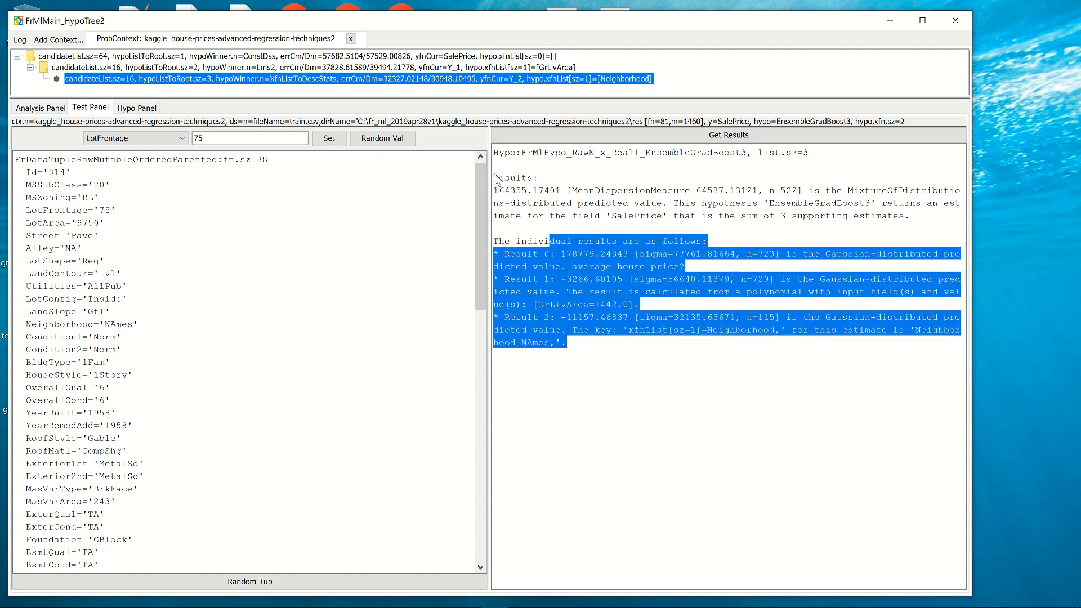
left_click_drag(494, 190, 534, 191)
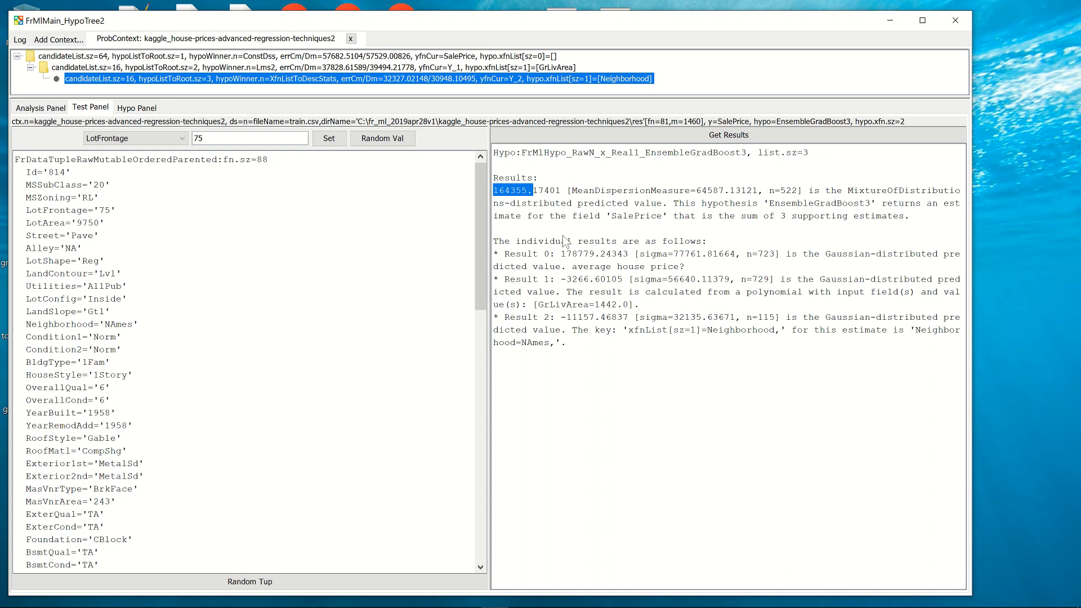
left_click(577, 200)
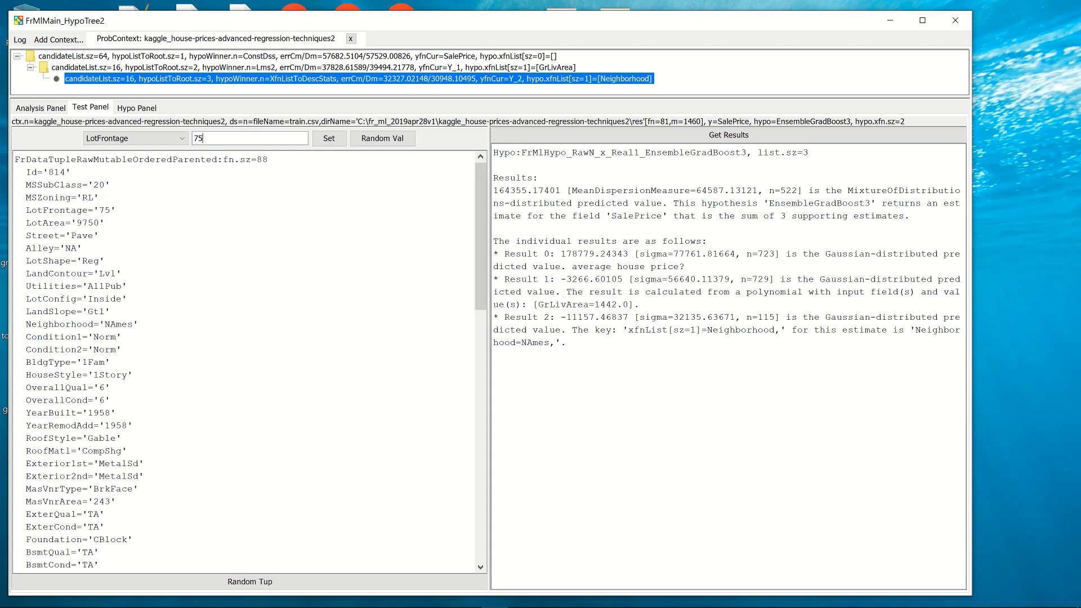
Set the loaded tuple's GrLivArea field to 3000.
left_click_drag(204, 139, 150, 139)
left_click_drag(478, 203, 479, 346)
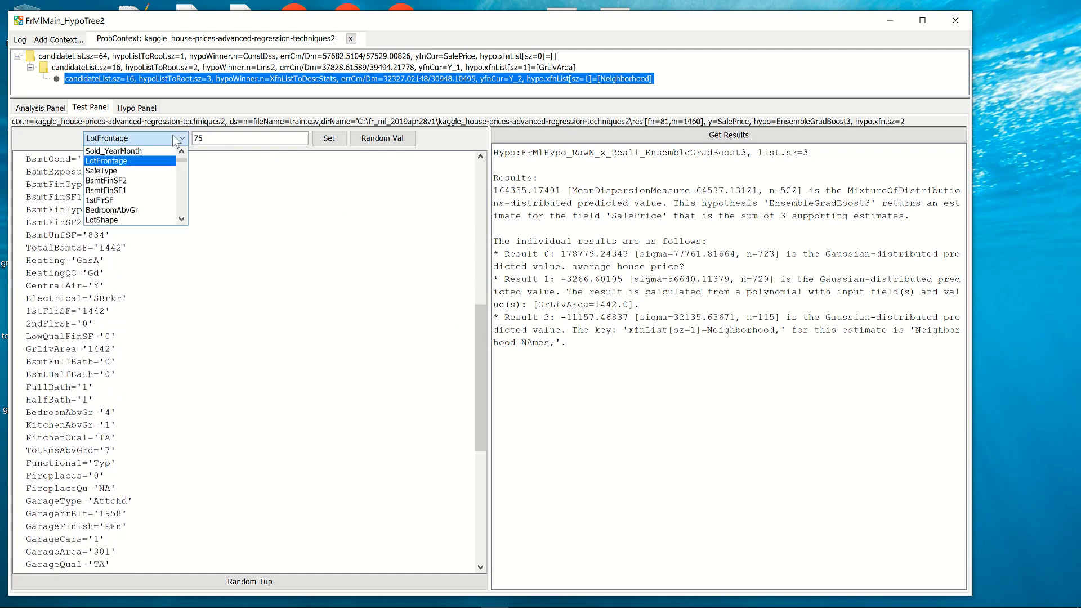
mouse_move(182, 159)
left_mouse_down()
mouse_move(180, 211)
mouse_move(180, 163)
left_mouse_up()
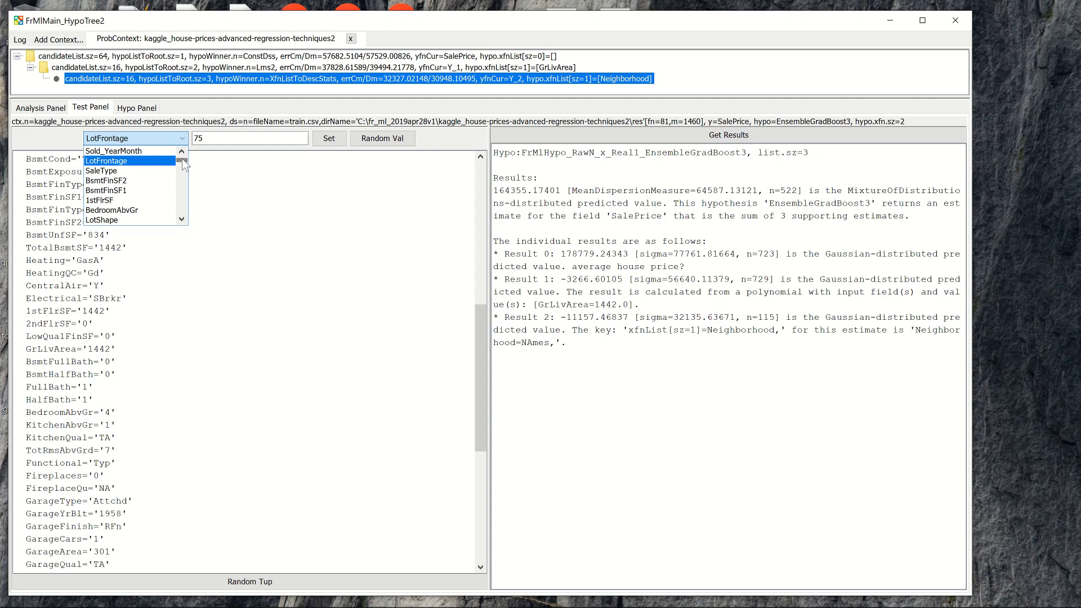
left_click(182, 207)
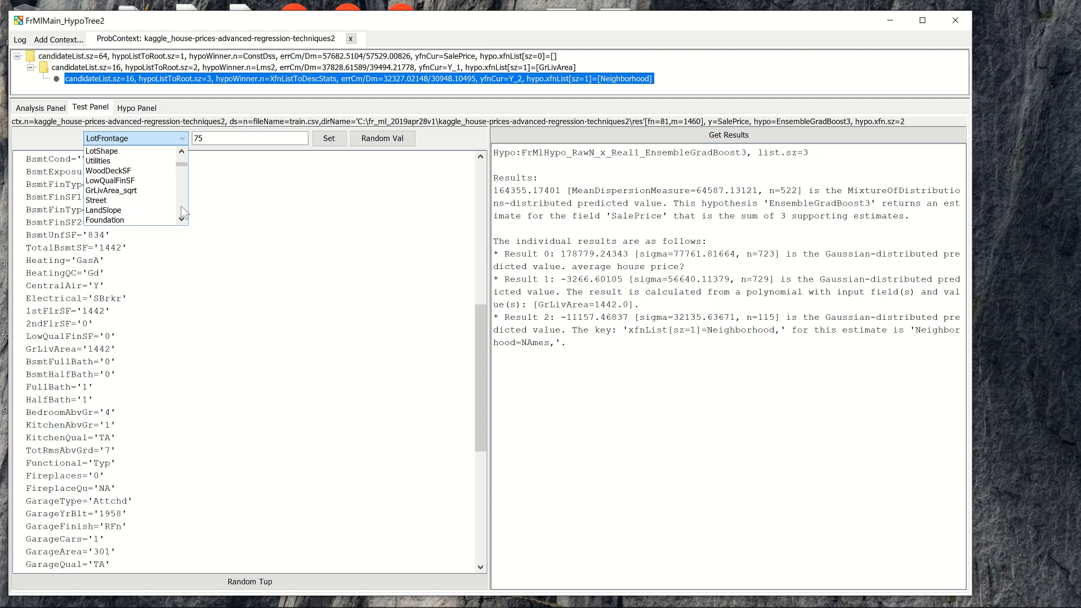
left_click(182, 207)
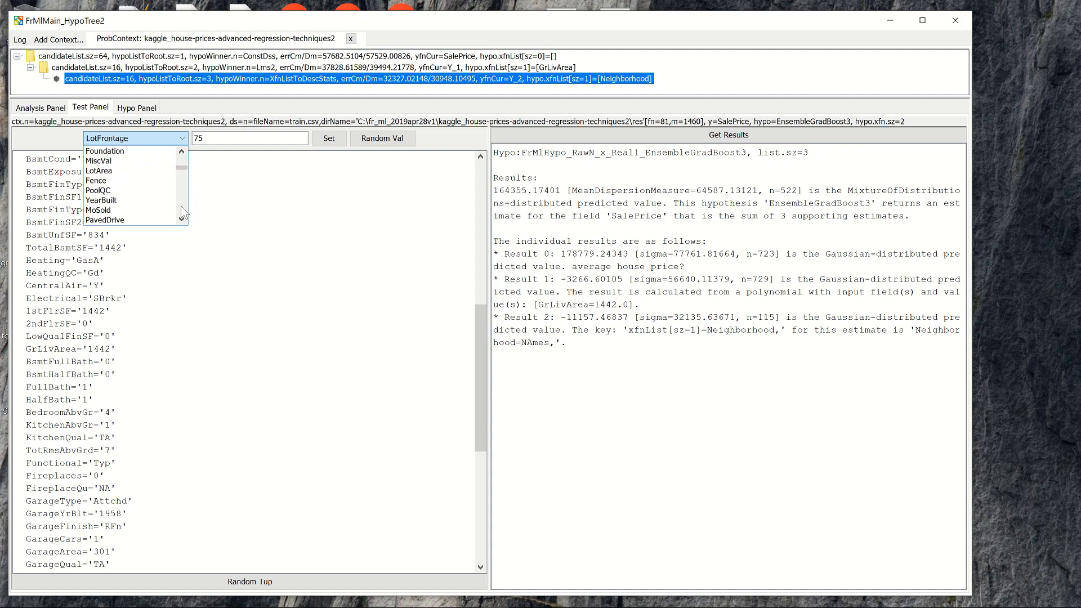
left_click(182, 212)
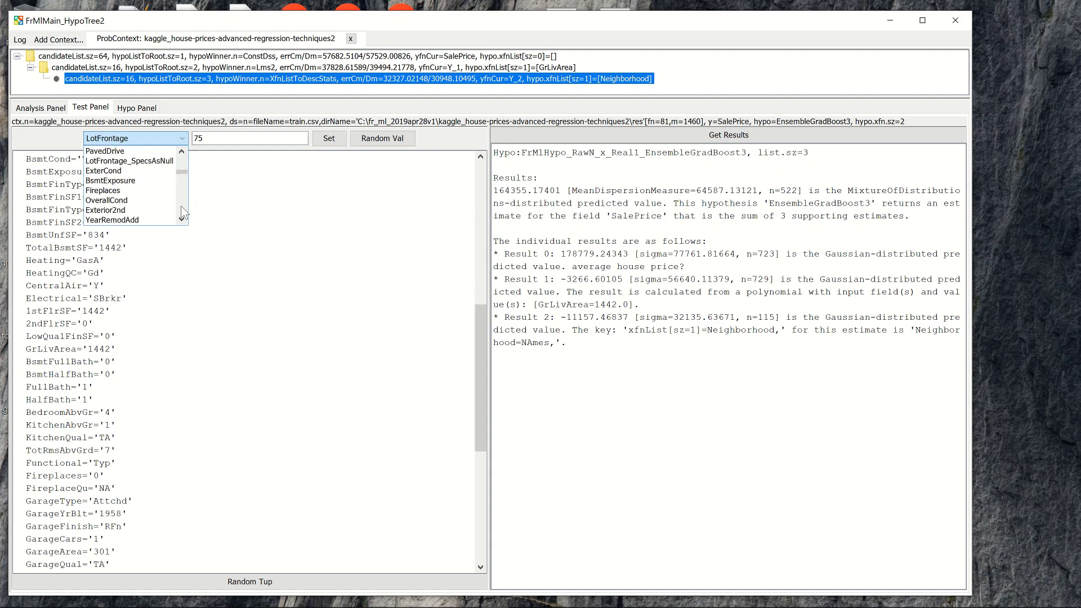
left_click(182, 213)
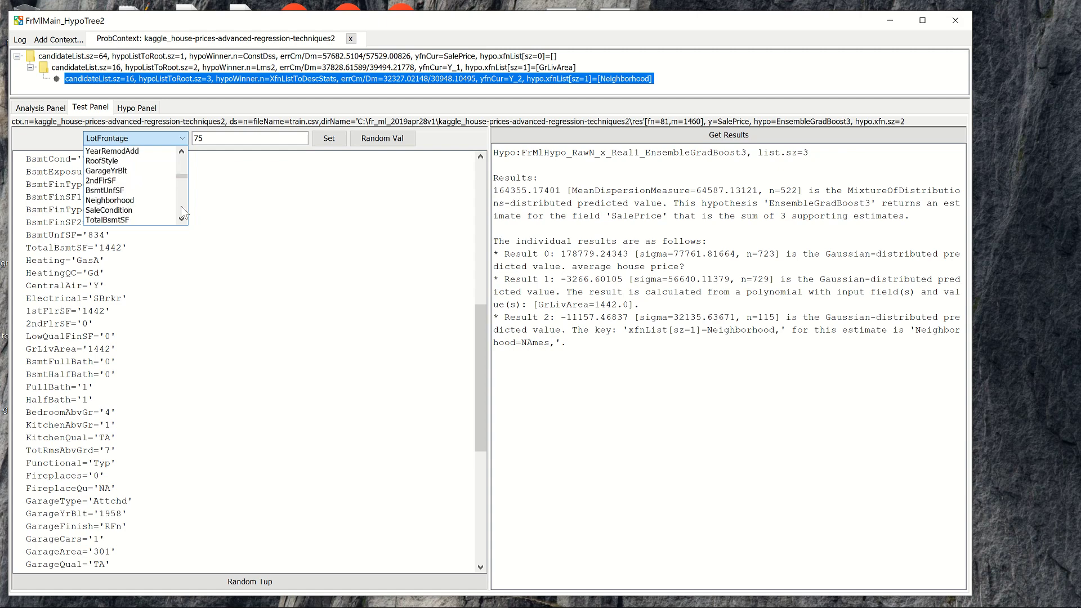
left_click(182, 213)
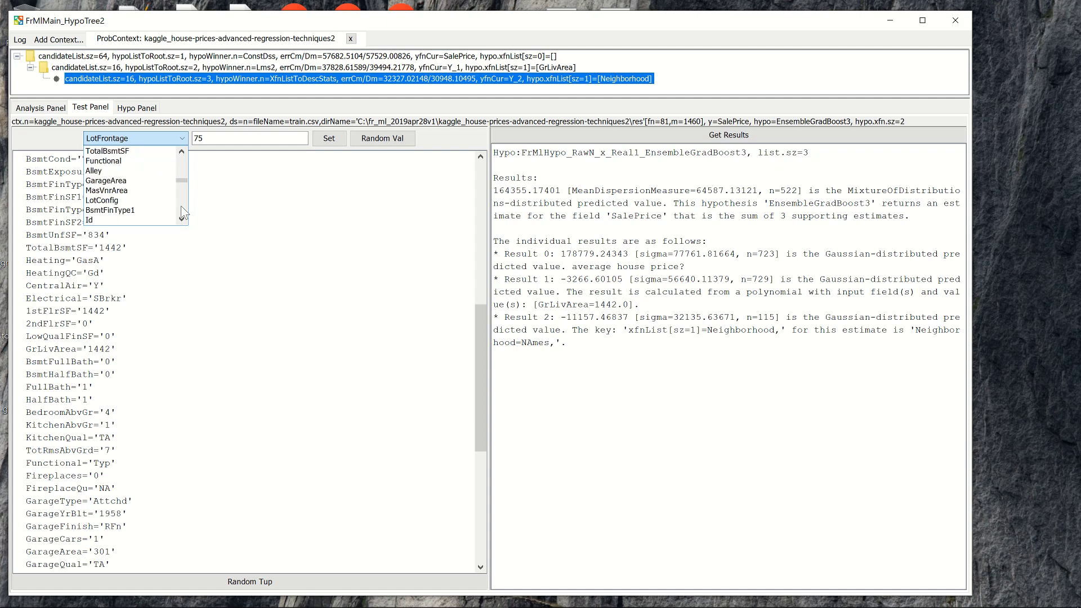
left_click(182, 213)
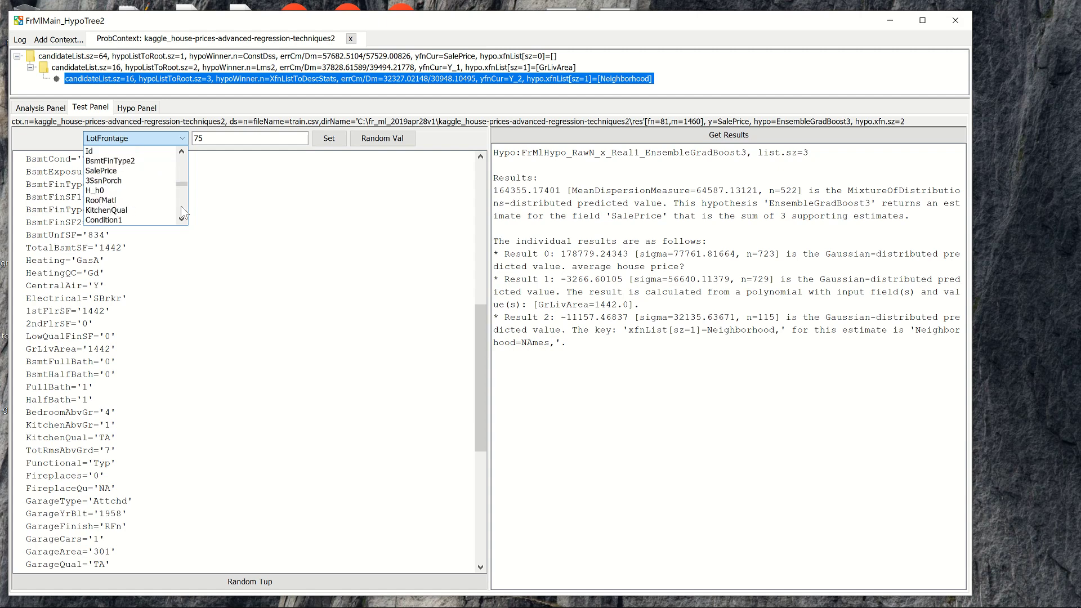
left_click(182, 213)
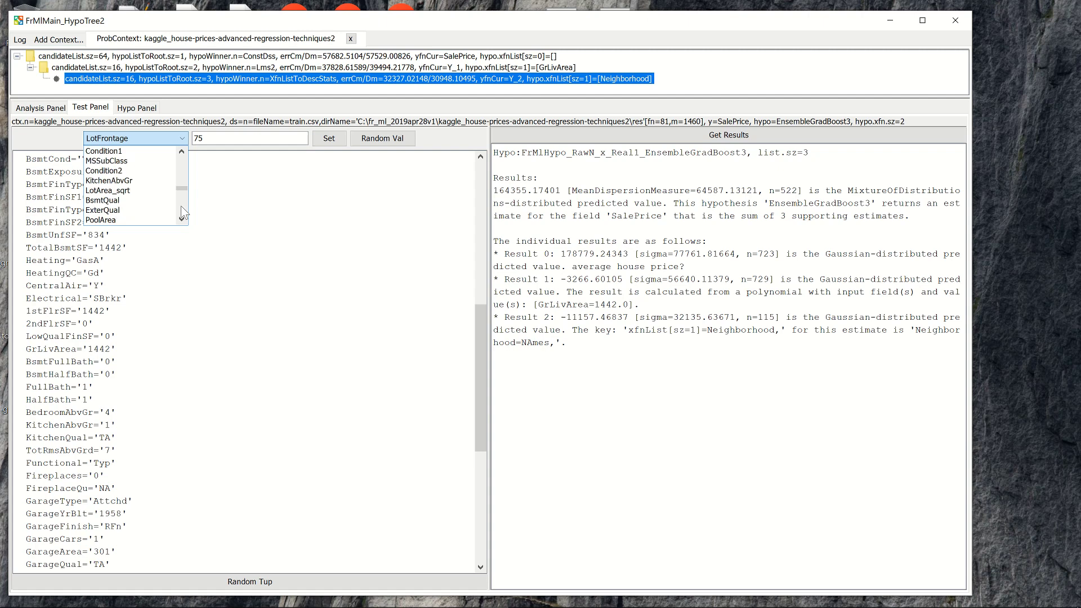
left_click(182, 213)
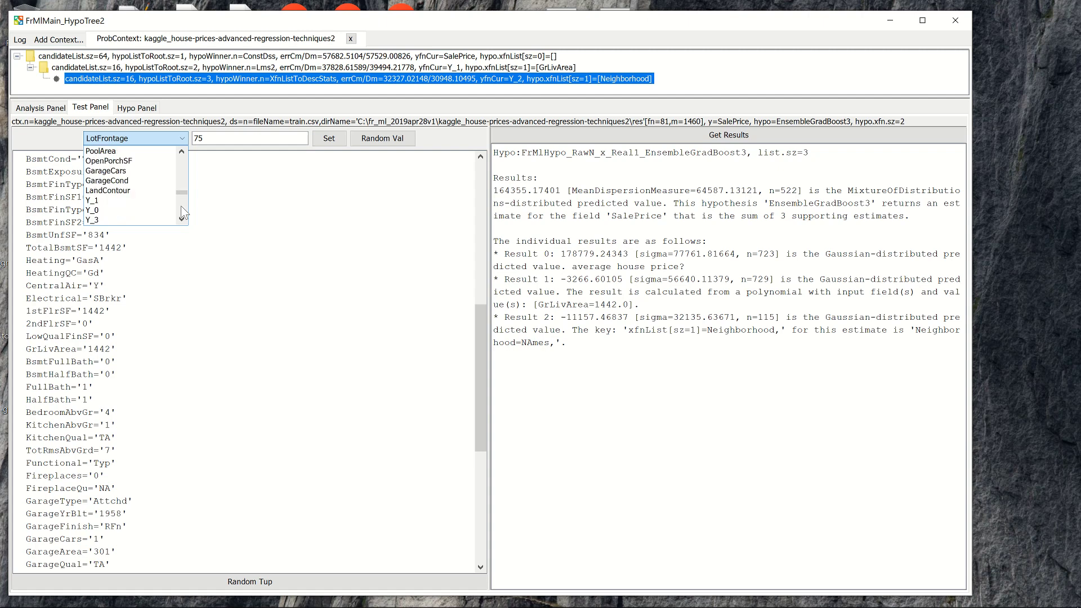
left_click(181, 213)
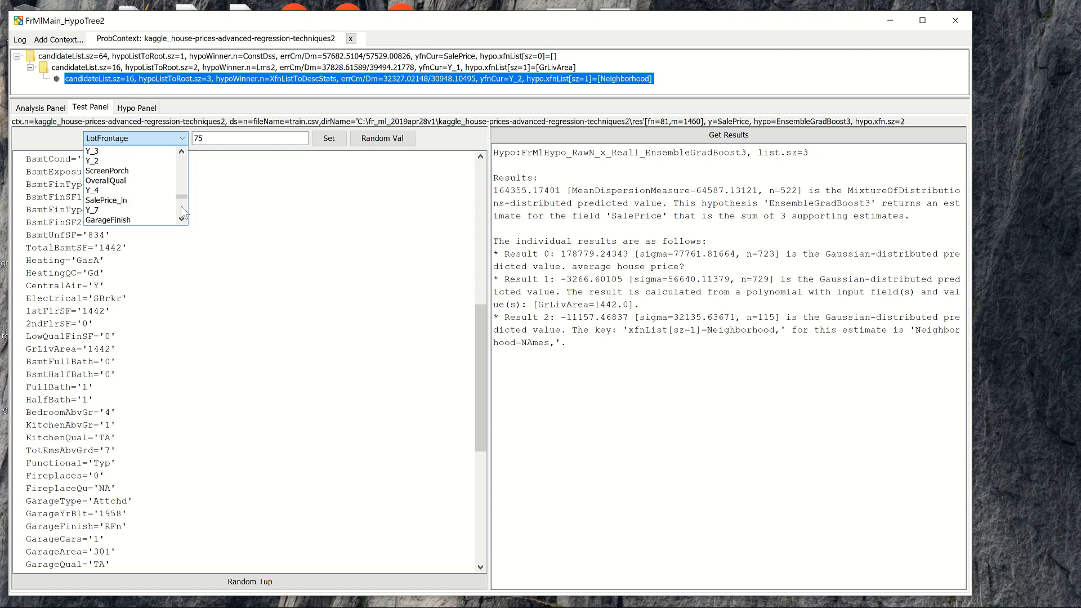
left_click(181, 213)
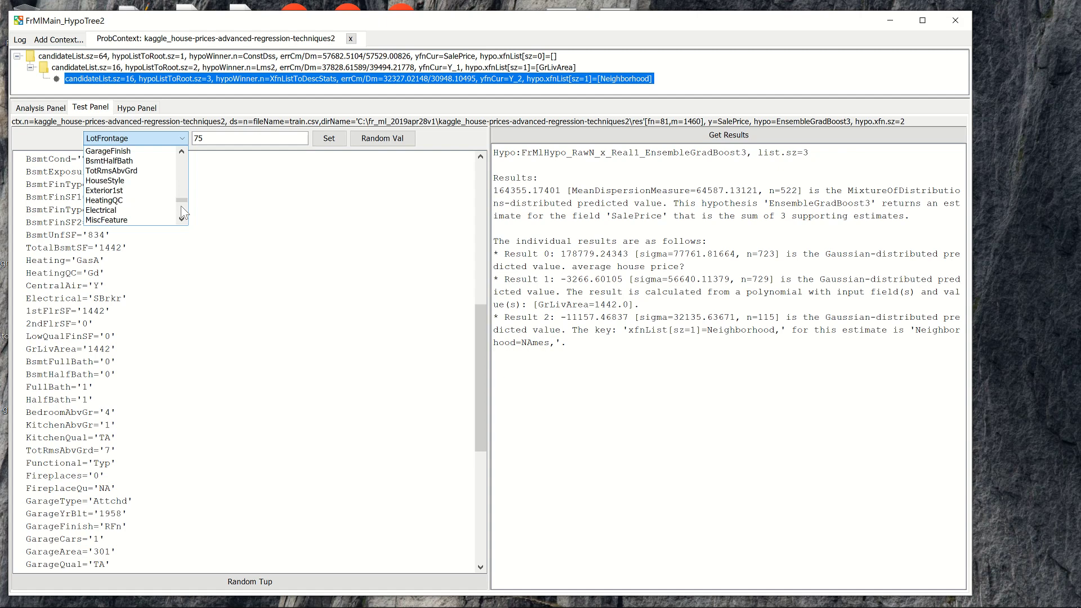
left_click(182, 214)
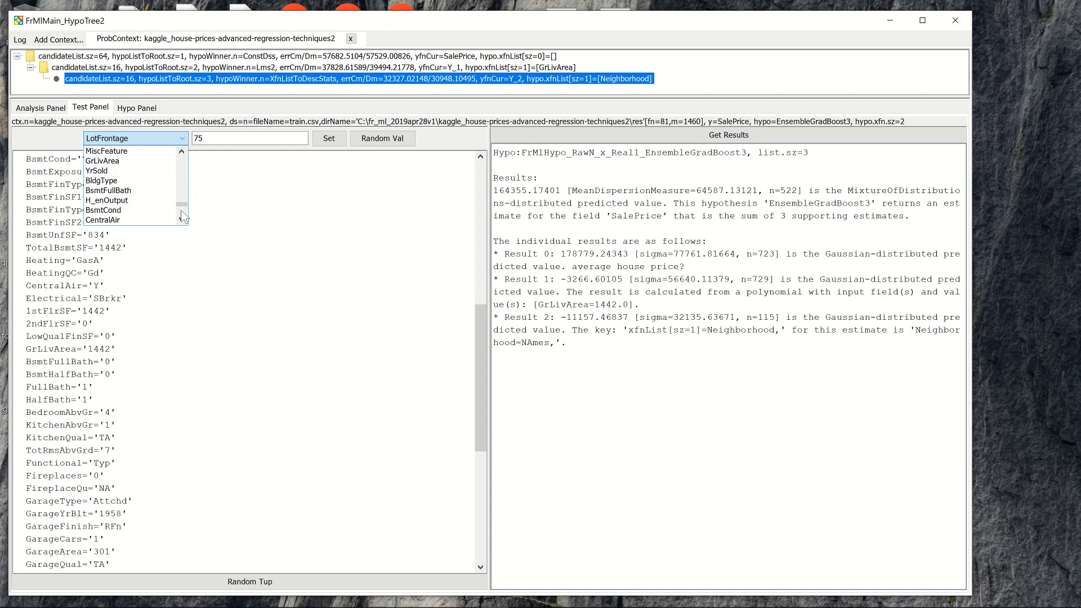
left_click(143, 167)
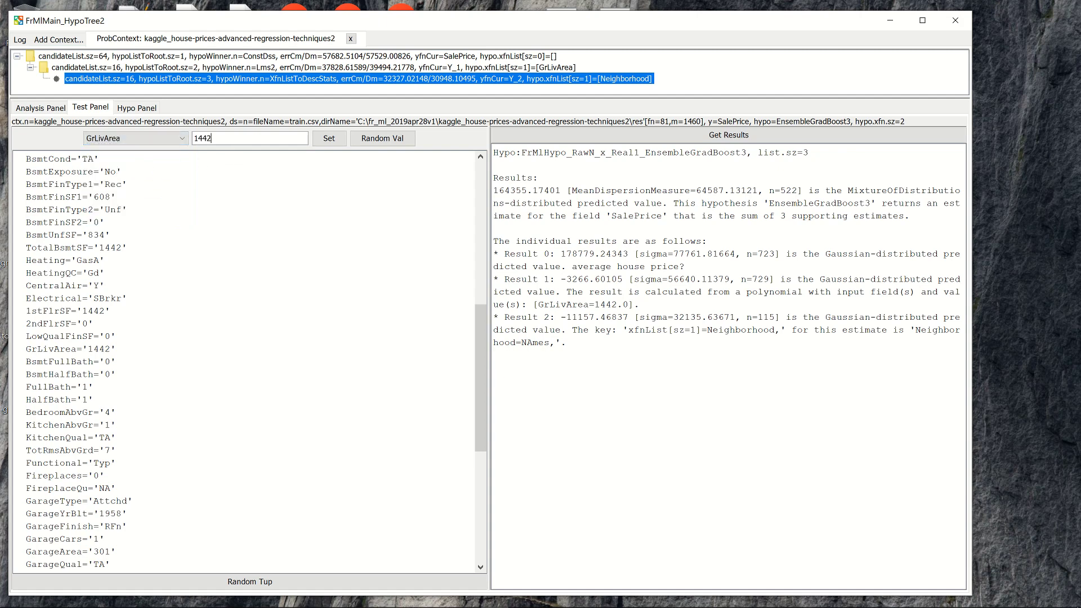
double_click(212, 138)
type("3000")
left_click(327, 141)
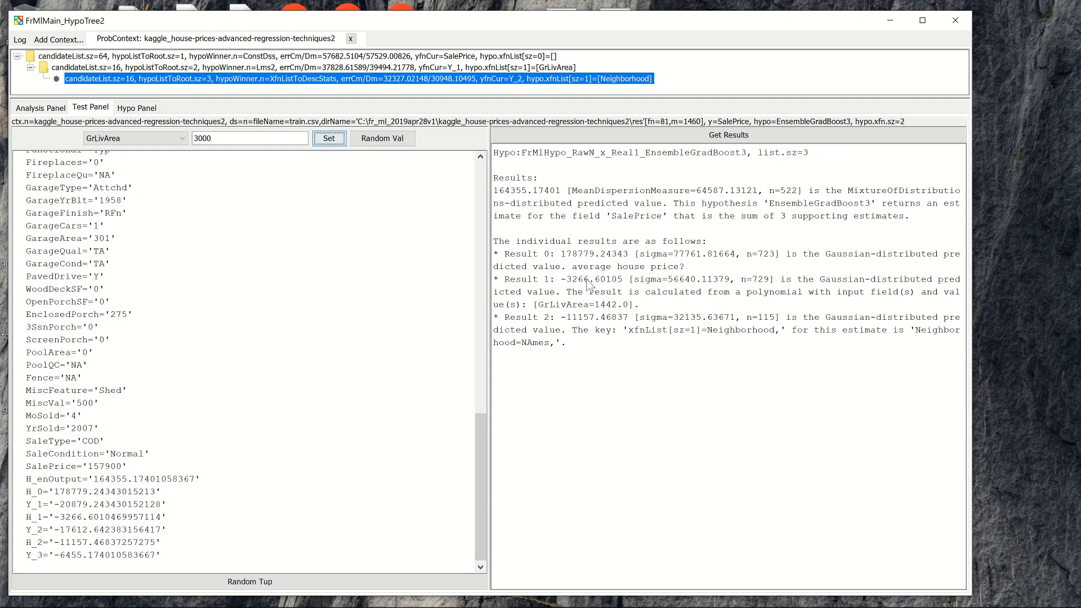
Get the prediction results for the modified tuple and examine the GrLivArea estimate and the overall SalePrice prediction.
left_click(617, 137)
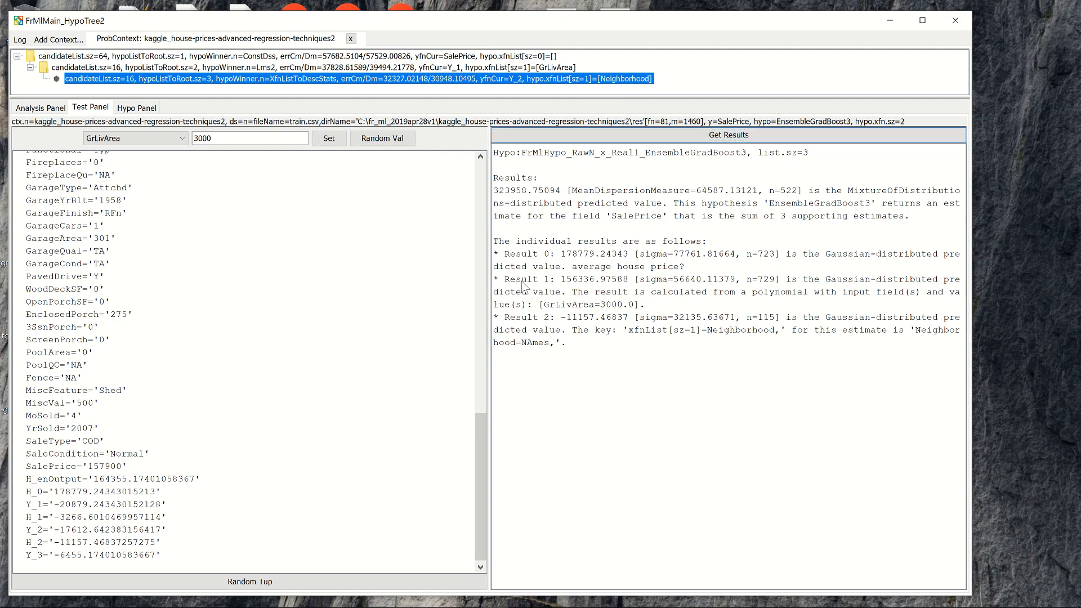
left_click_drag(523, 283, 671, 284)
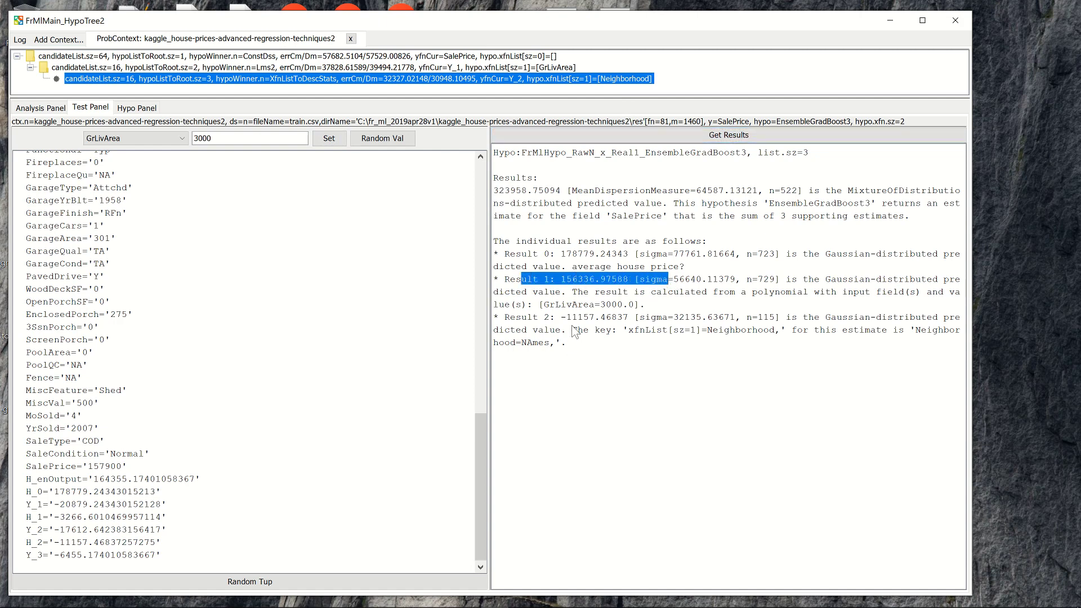
left_click_drag(544, 305, 669, 312)
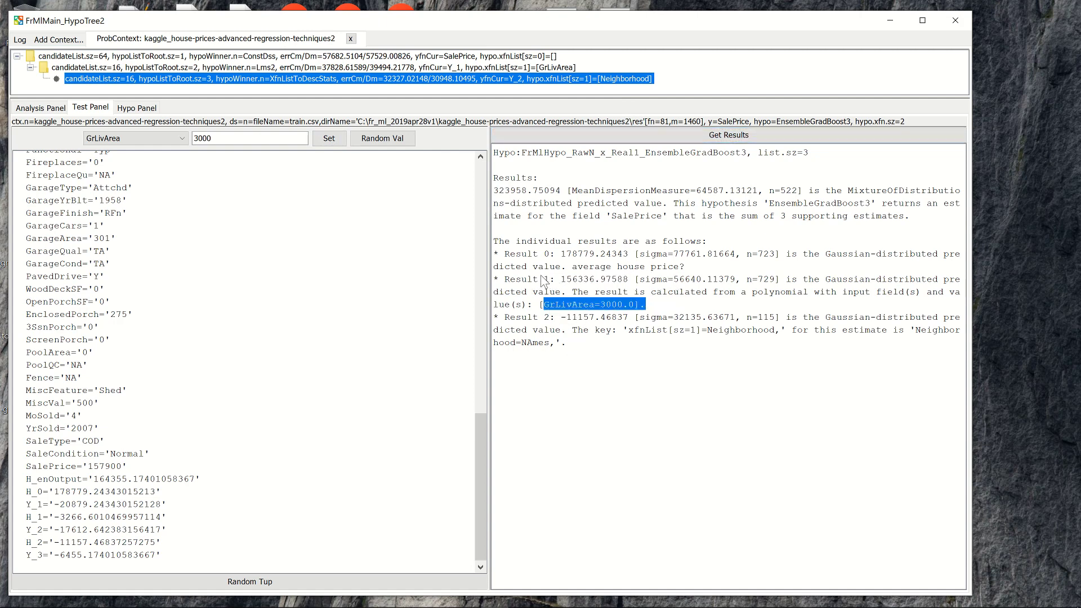
left_click_drag(539, 280, 644, 282)
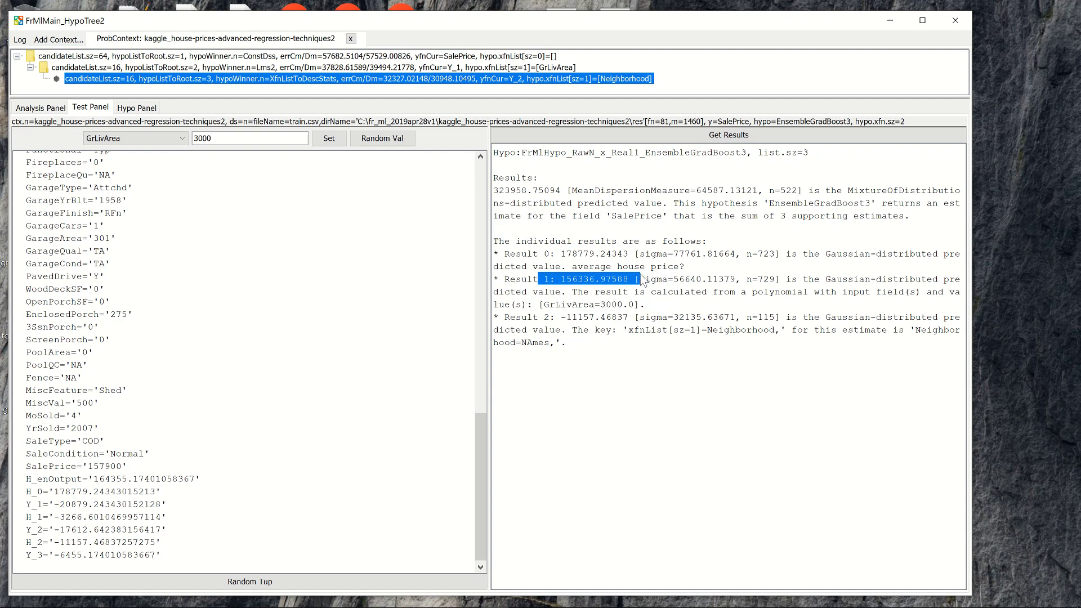
left_click(575, 282)
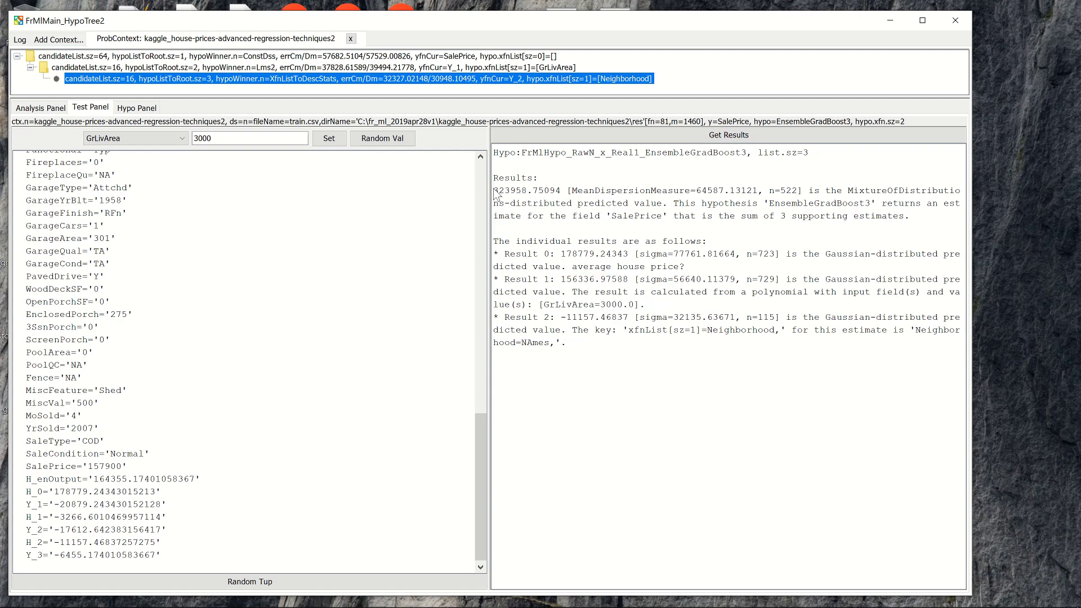
left_click_drag(494, 190, 546, 196)
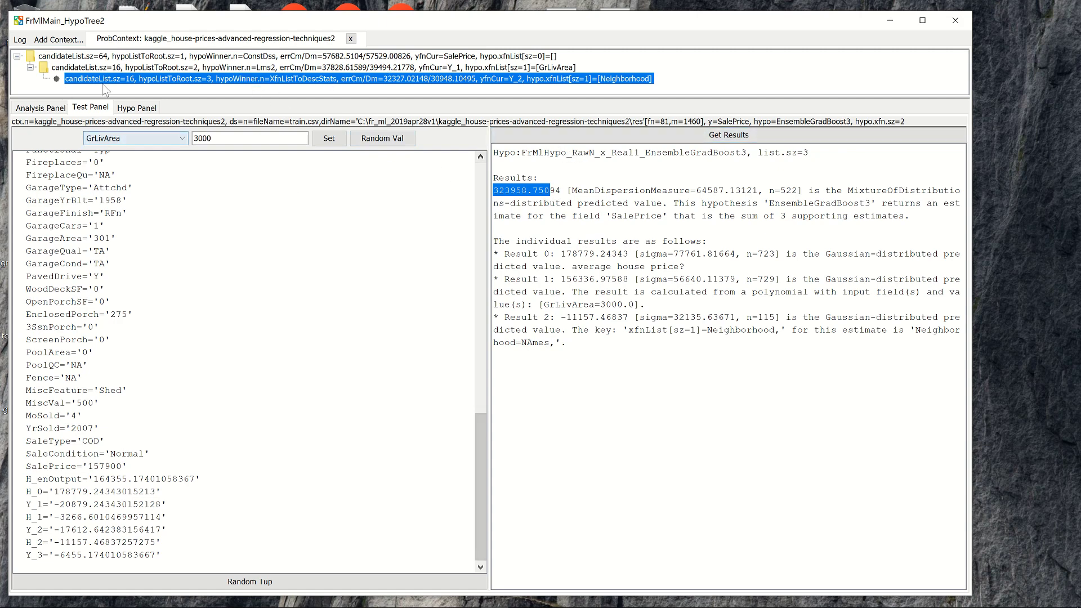
From the GrLivArea tree node, create and view a scatter plot of the GarageArea field against Y_2.
left_click(153, 94)
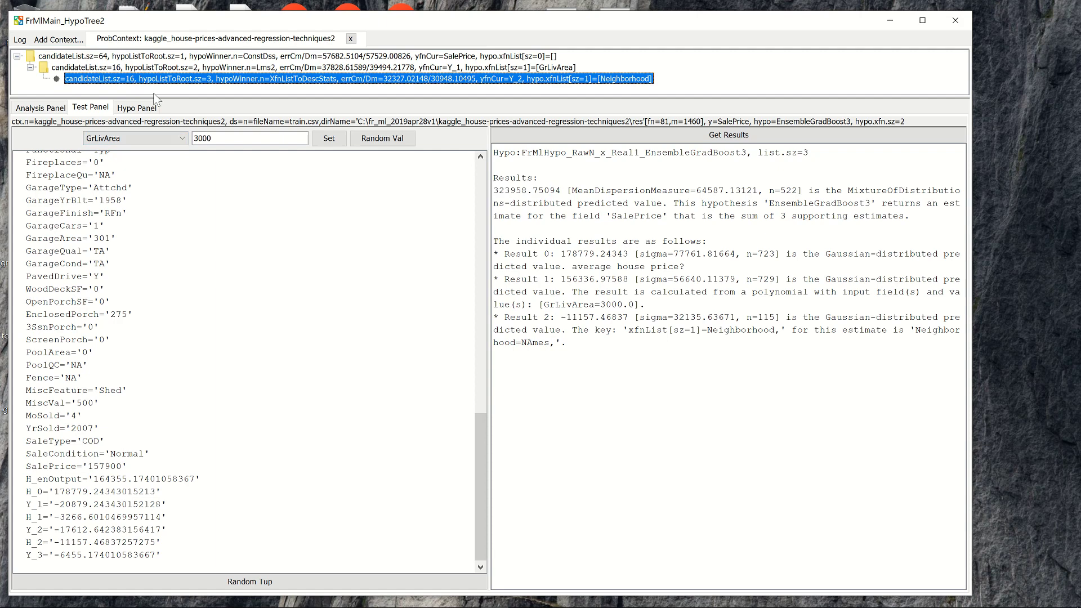
left_click(208, 69)
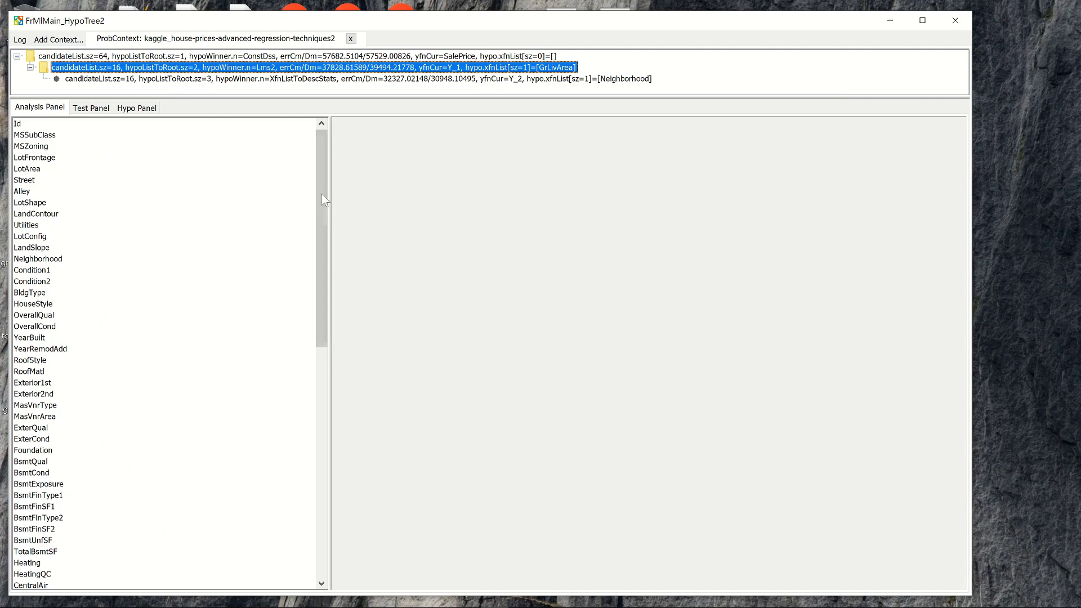
left_click_drag(323, 209, 312, 352)
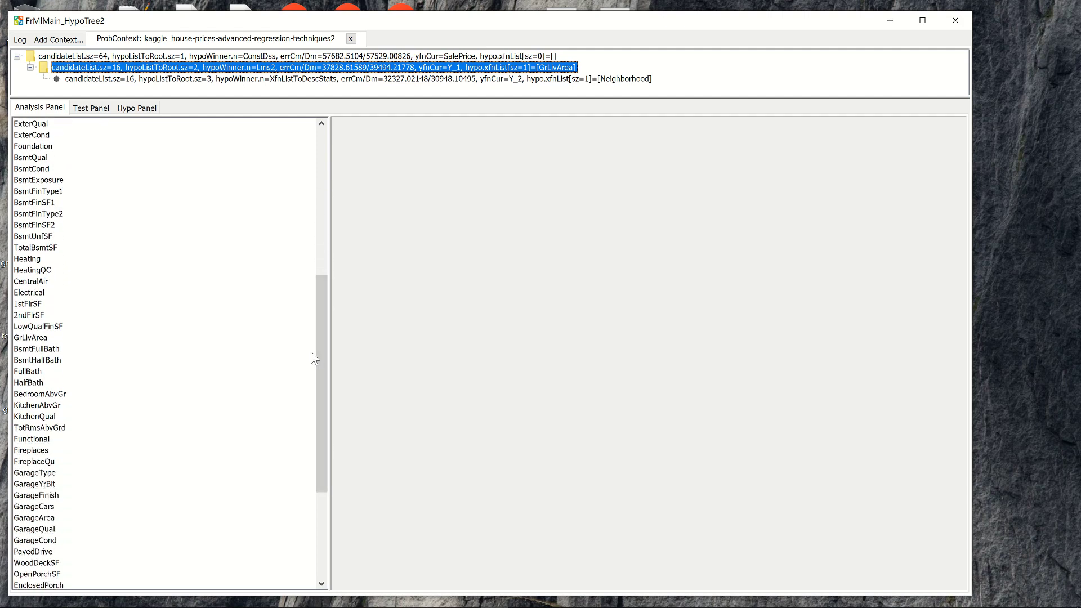
left_click(32, 518)
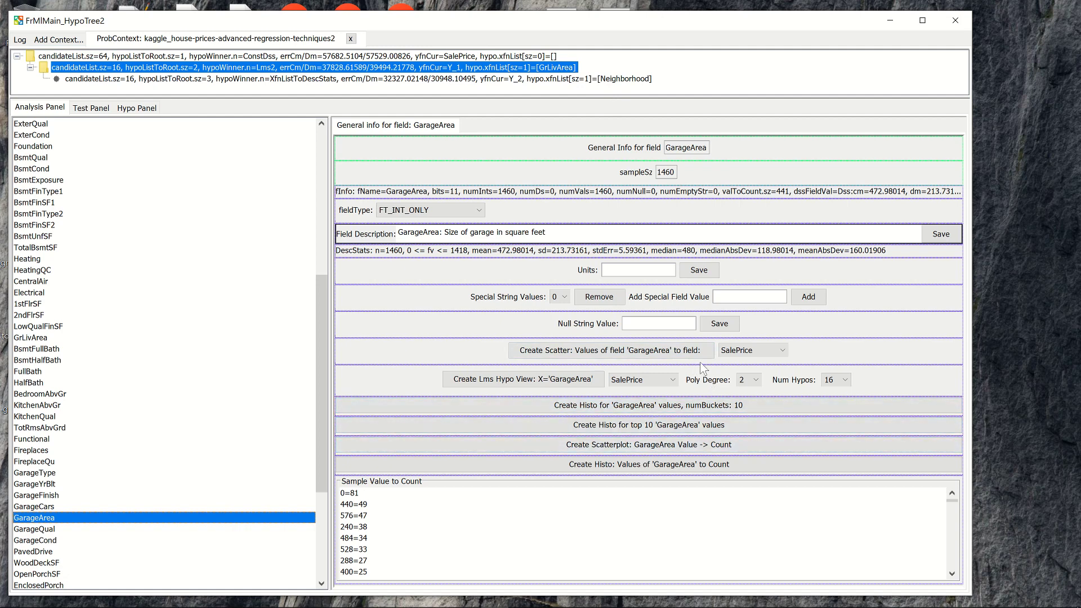
left_click(747, 352)
left_click(745, 431)
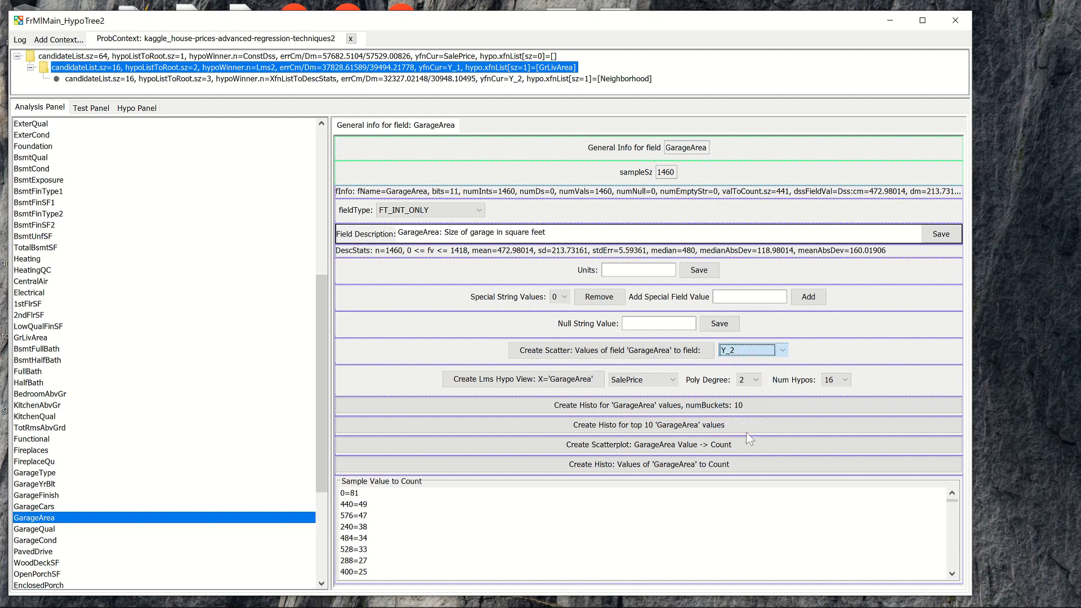
left_click(614, 350)
left_click(520, 128)
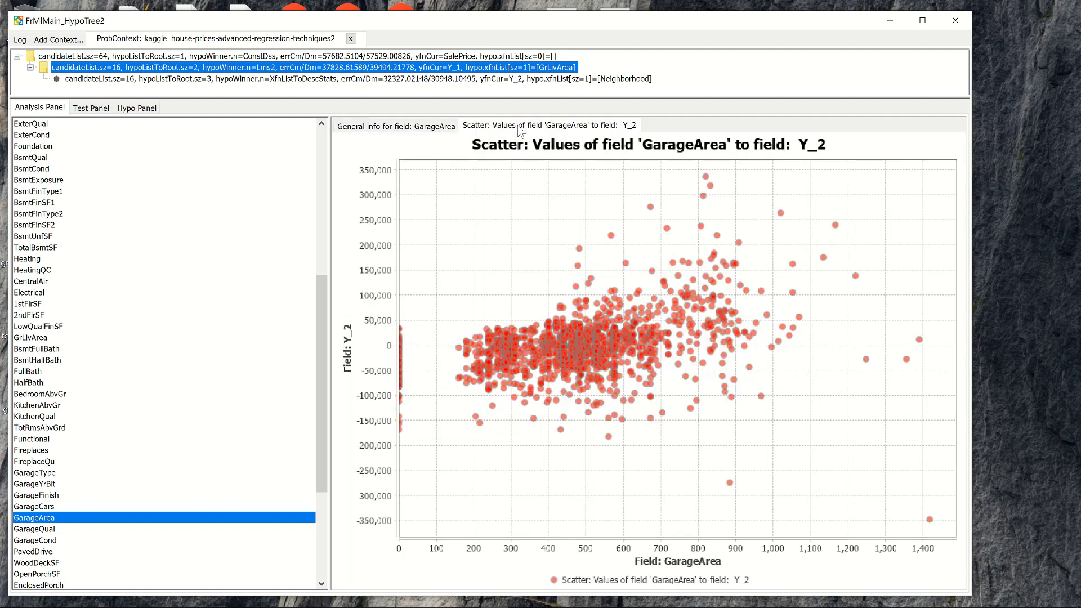
Create an Lms hypothesis view of GarageArea for Y_2 with polynomial degree 2 and 16 hypotheses, and add it as a tree node.
left_click(417, 128)
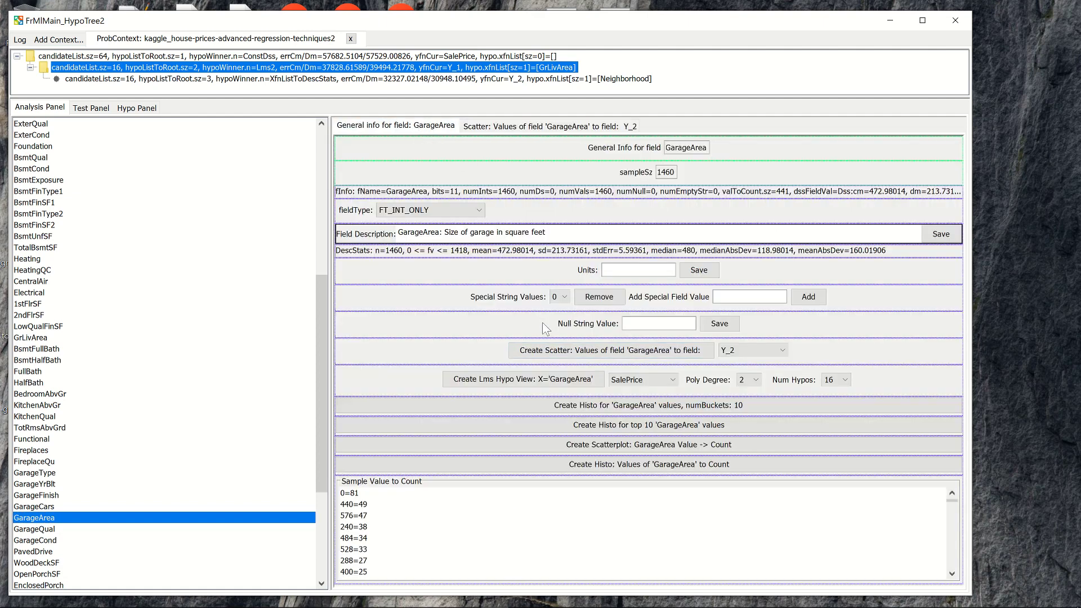
left_click(631, 384)
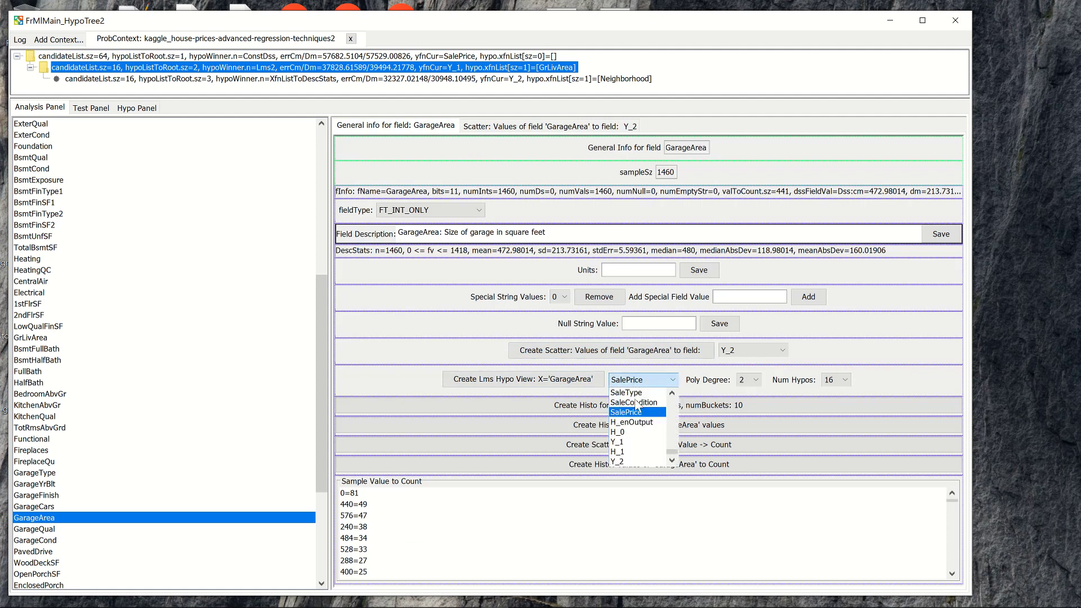
left_click(624, 461)
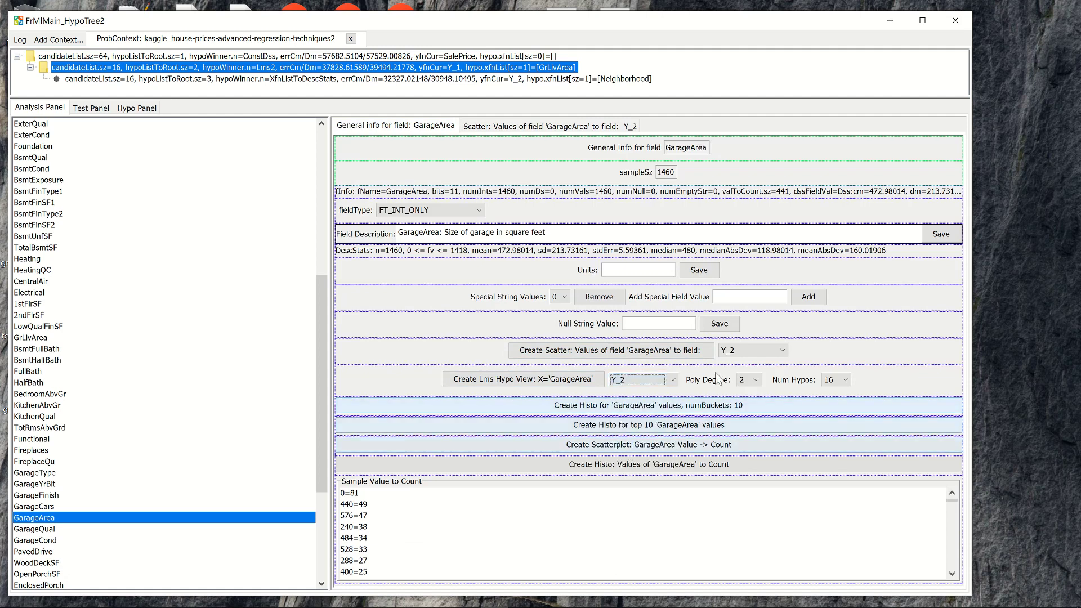
left_click(565, 385)
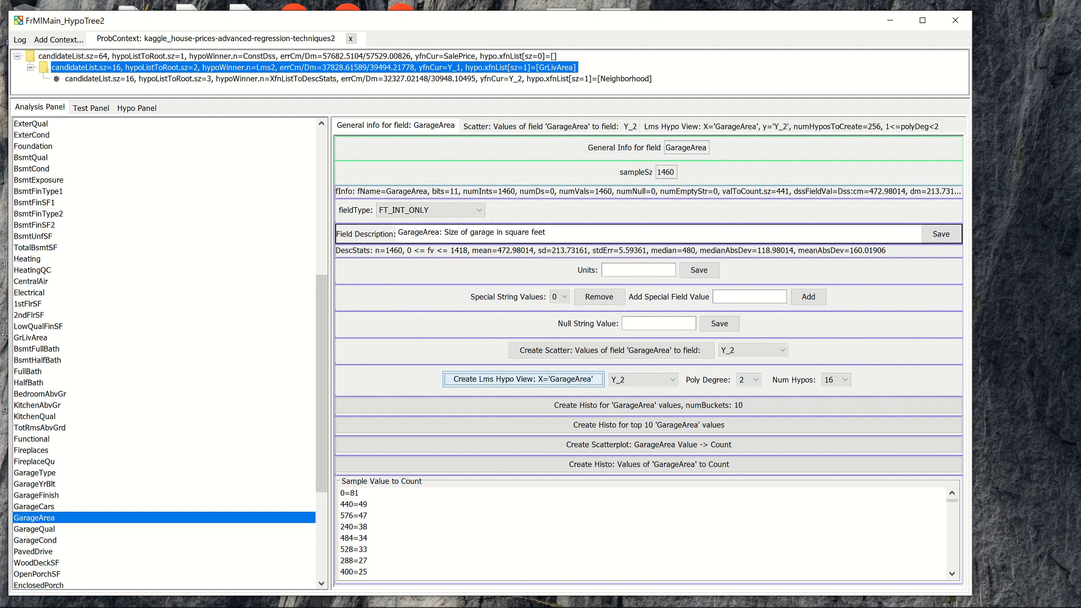
left_click(665, 125)
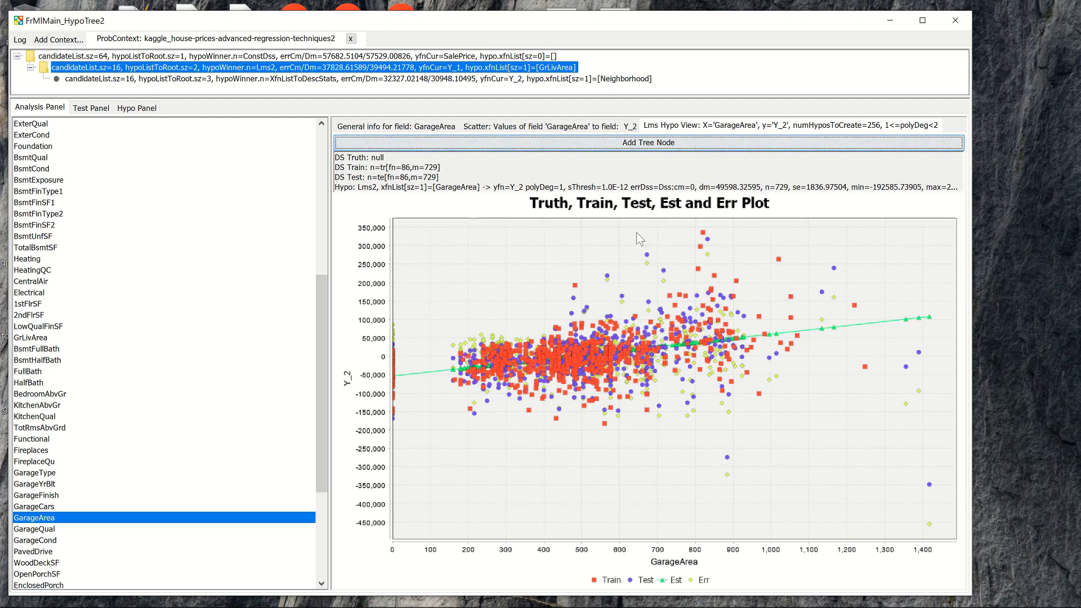
left_click(560, 147)
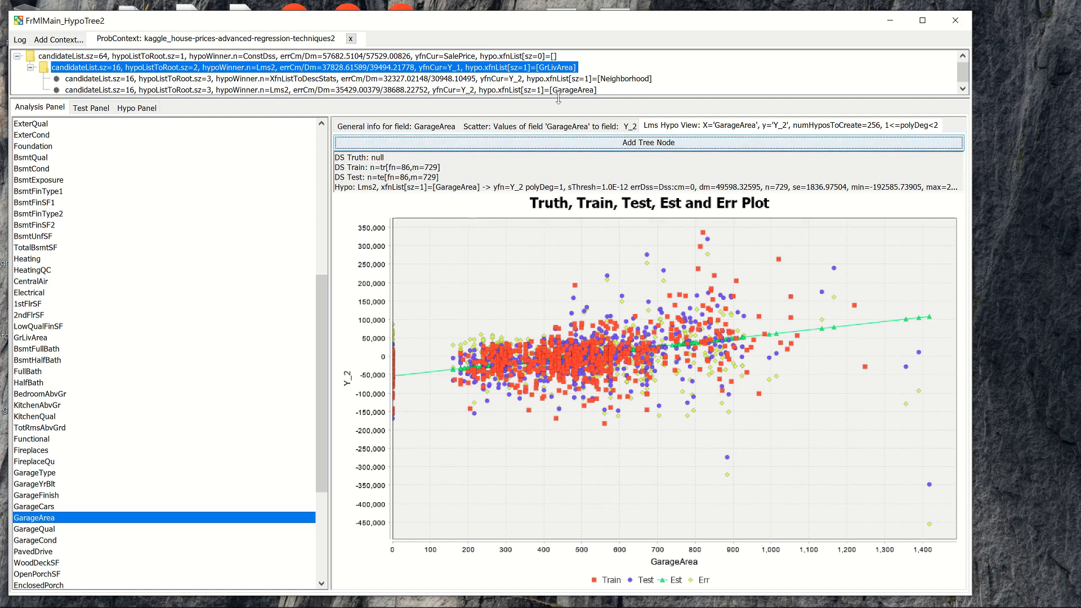
Under the new GarageArea node, create a KeyToDss hypothesis view of Neighborhood for Y_3 with 16 hypotheses and add it as a tree node.
left_click(505, 91)
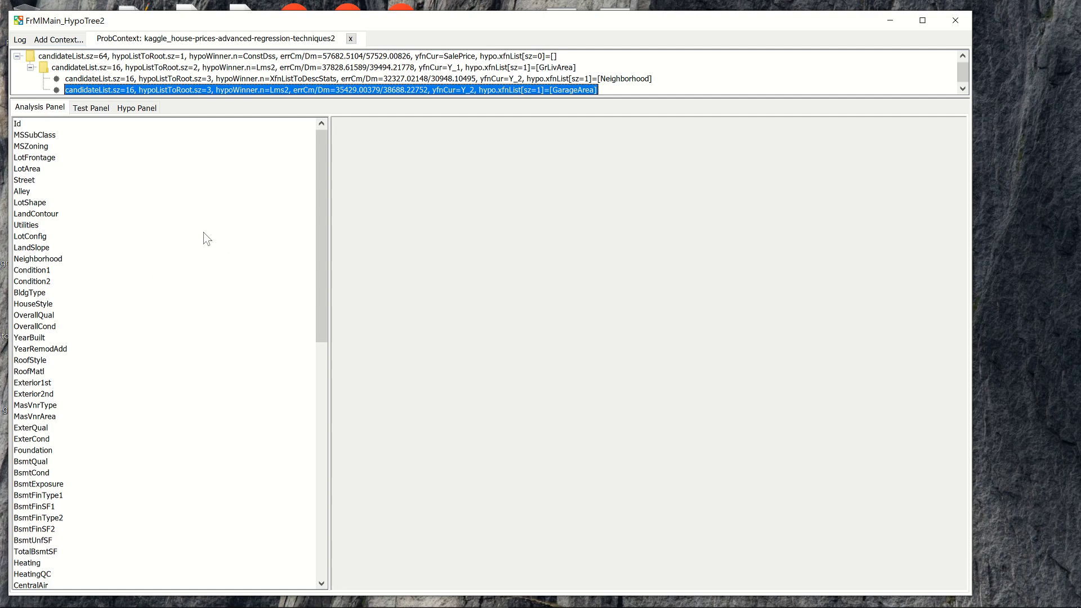
left_click(165, 261)
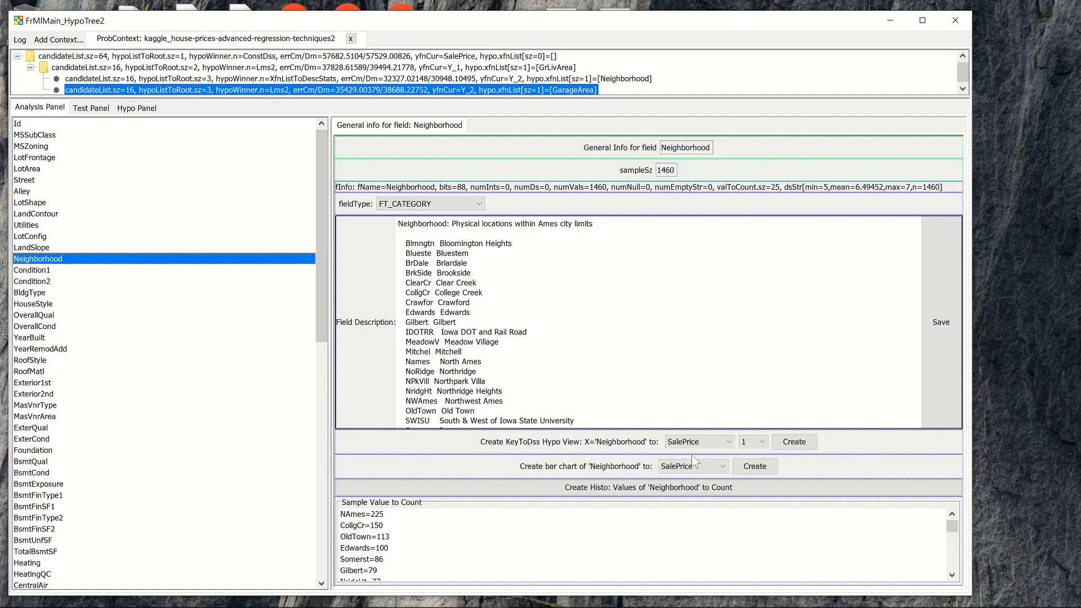
left_click(723, 445)
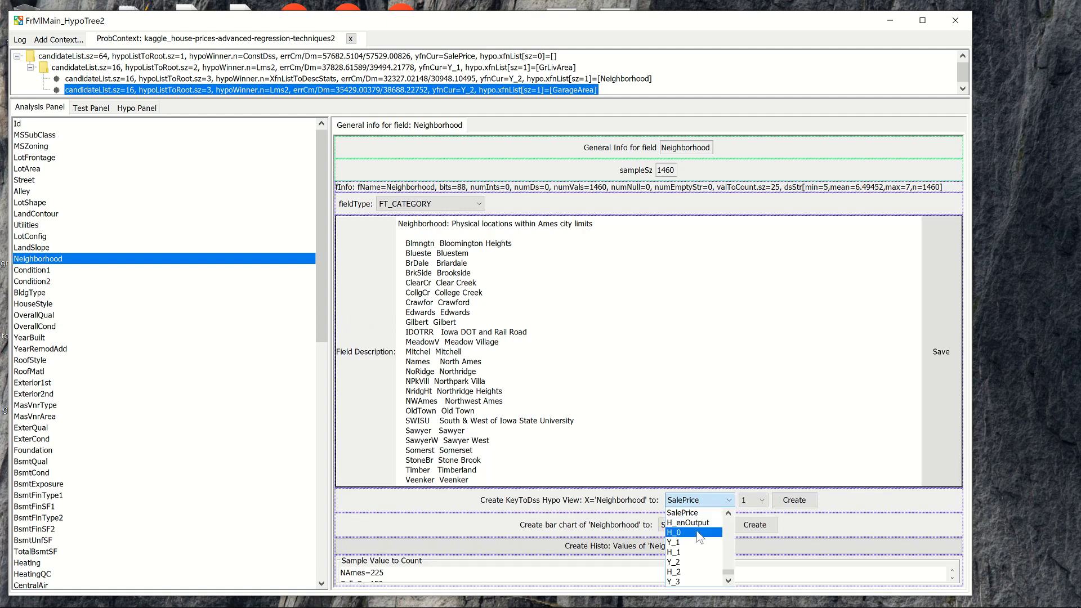
left_click(698, 581)
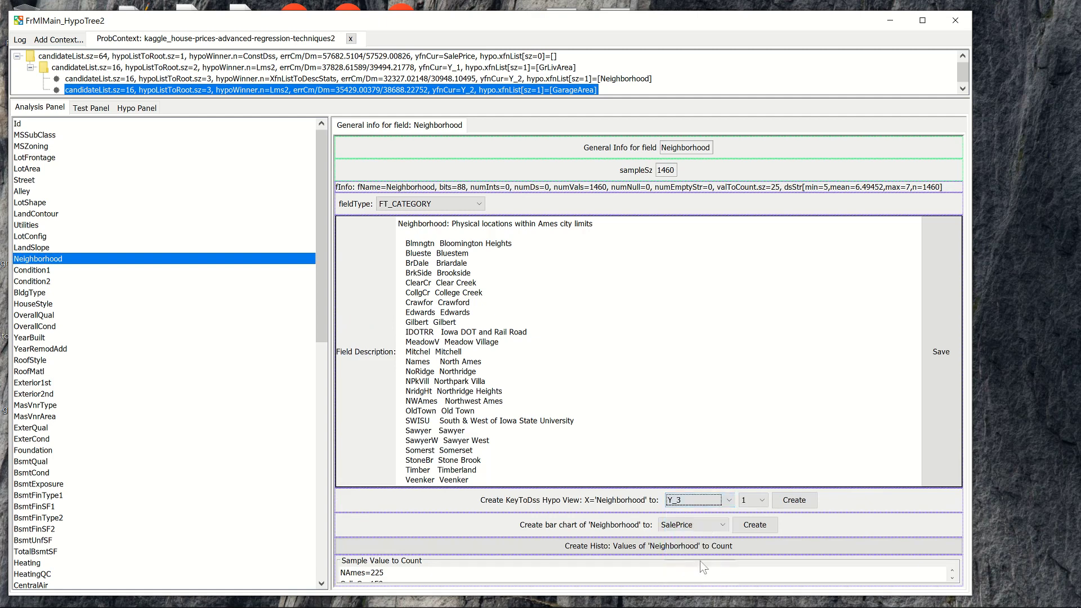
left_click(754, 500)
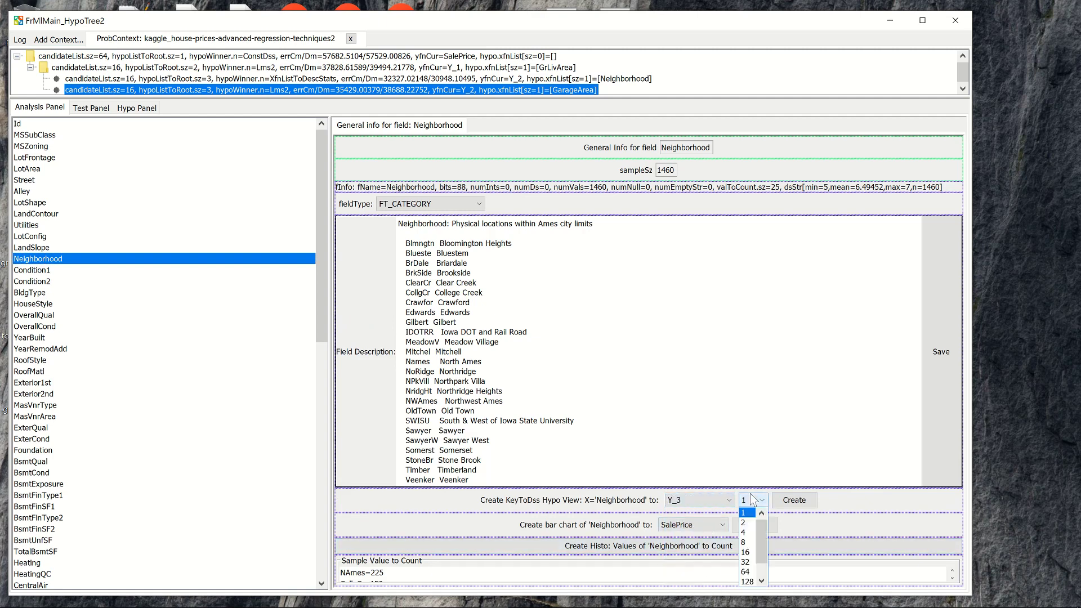
left_click(752, 552)
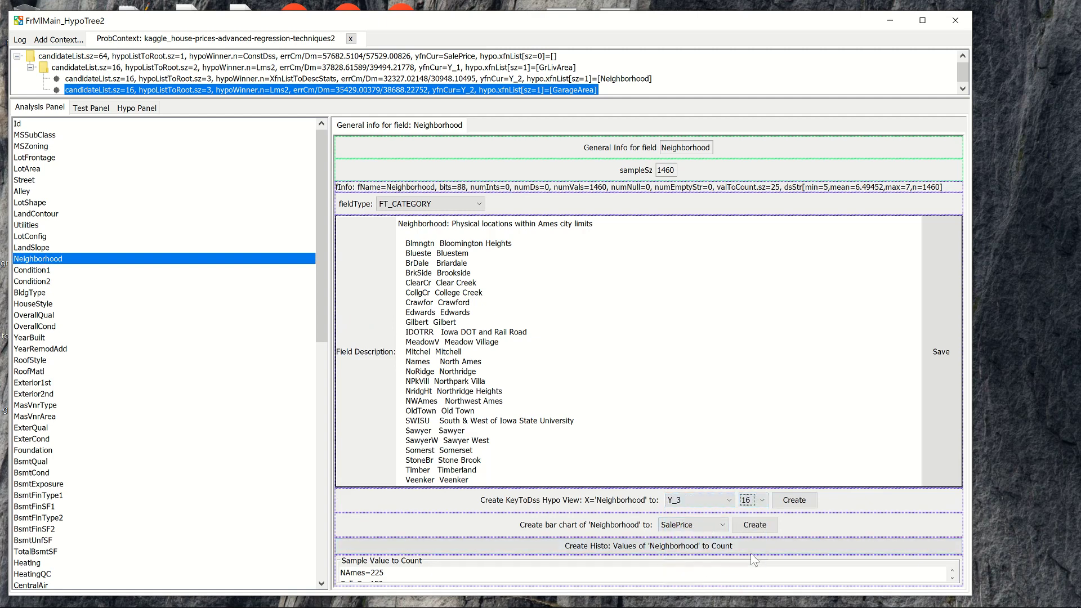
left_click(795, 500)
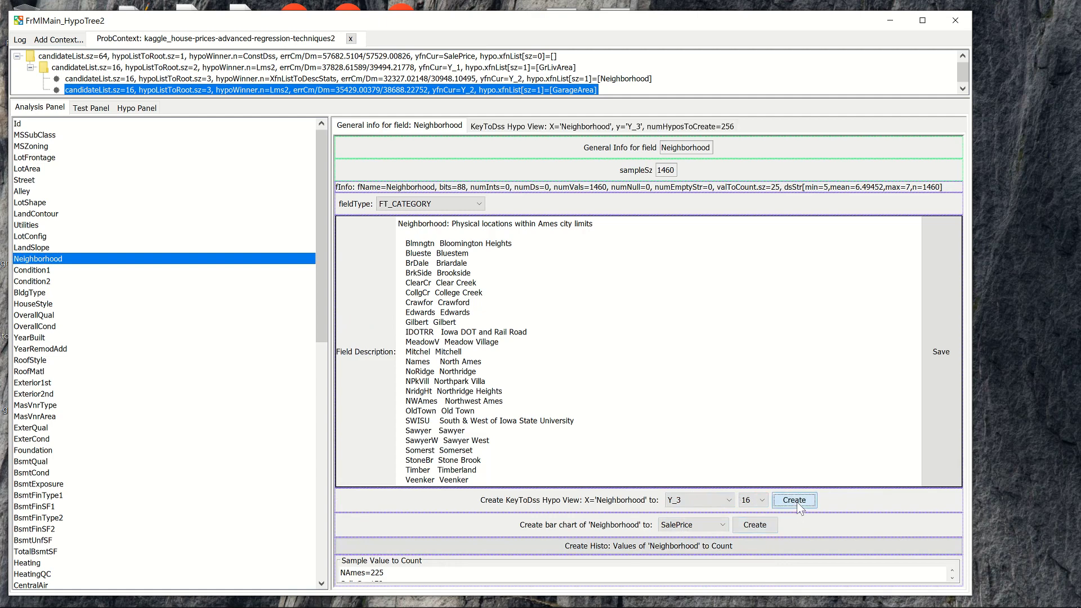
left_click(556, 126)
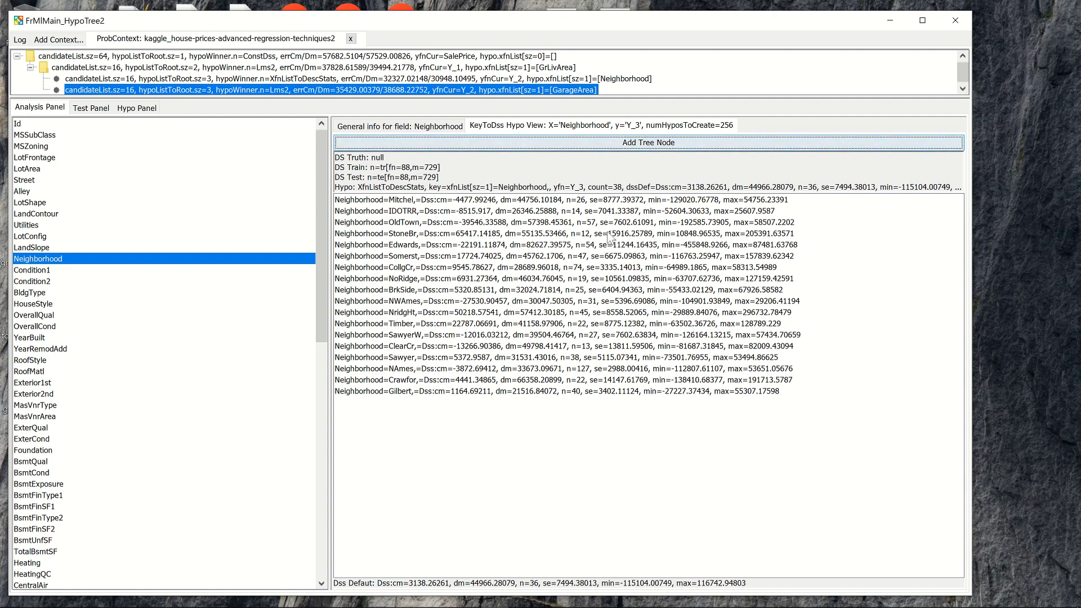
left_click(617, 147)
Expand the GarageArea node and open the hypothesis description of its Neighborhood child node.
left_click_drag(607, 24, 606, 33)
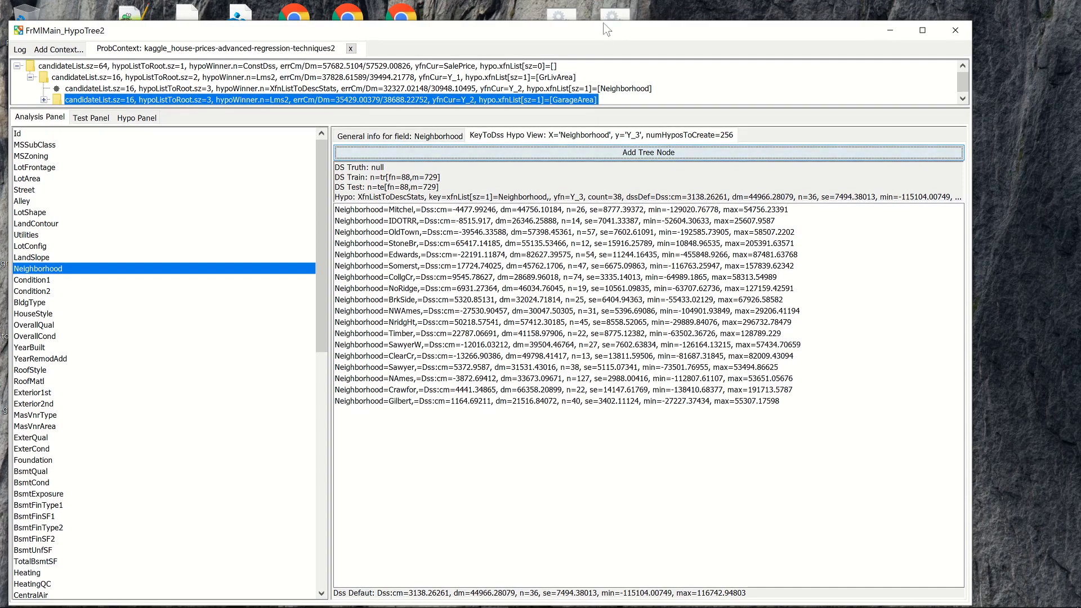
left_click_drag(644, 23, 642, 6)
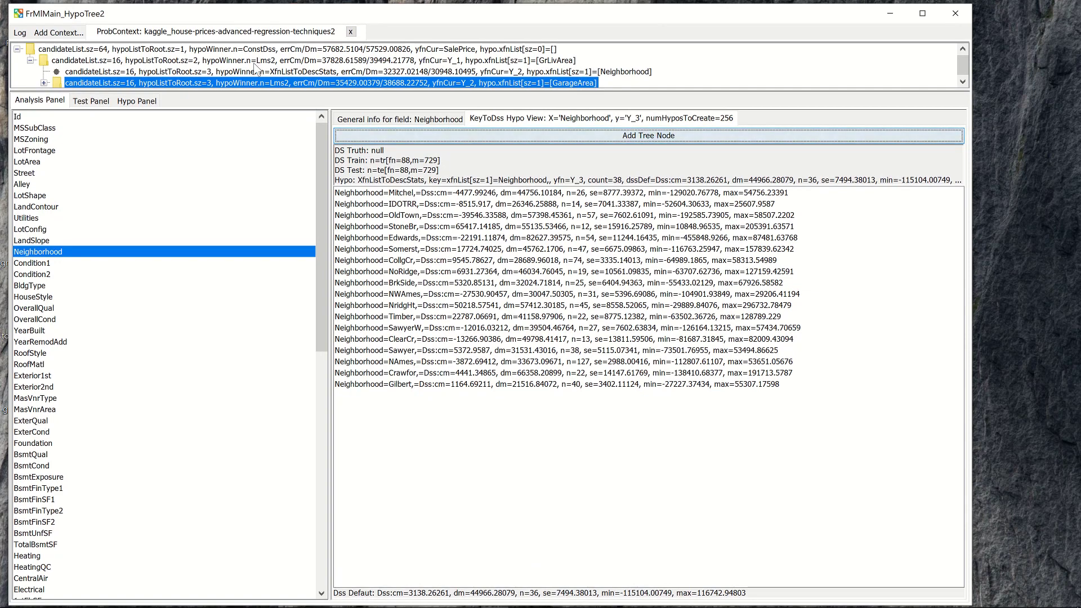
left_click(44, 83)
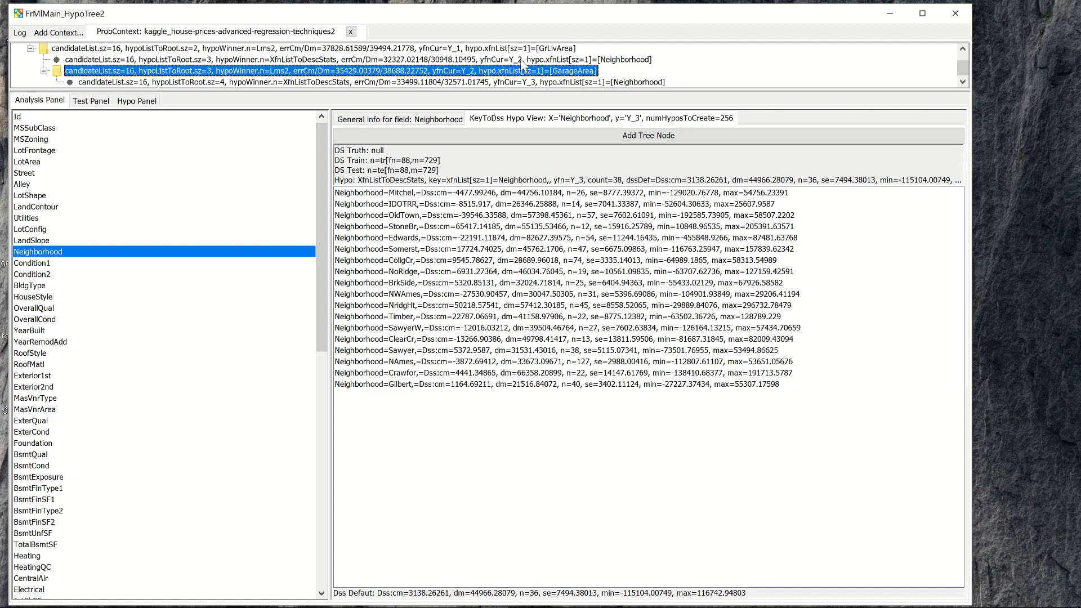
left_click(486, 82)
left_click(135, 101)
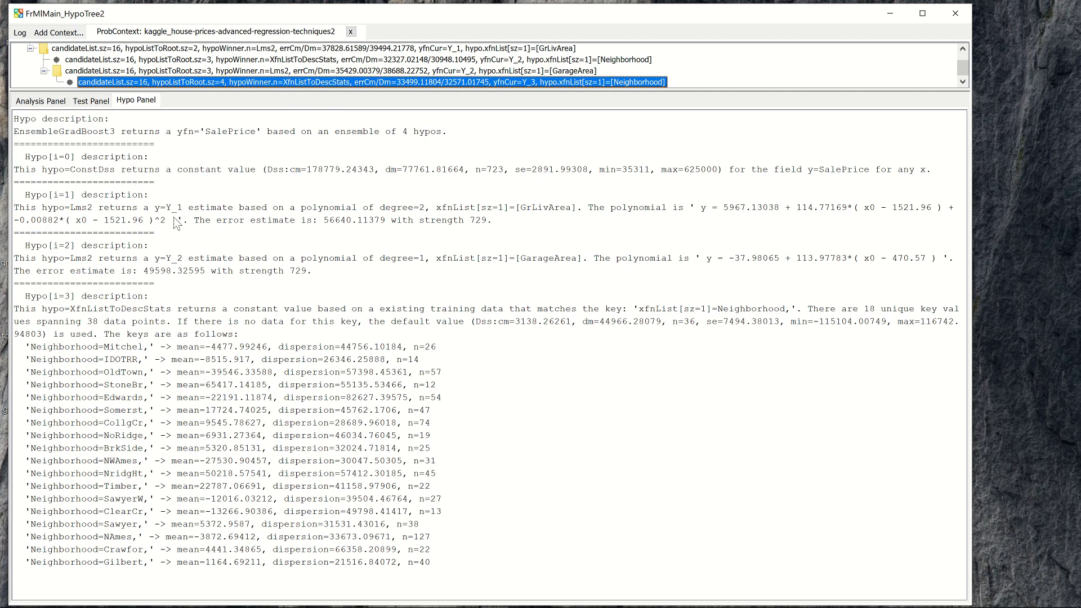
Examine the ensemble's SalePrice output and the ConstDss, GrLivArea, GarageArea and Neighborhood hypothesis descriptions, Hypo 0 to Hypo 3.
left_click_drag(27, 130, 128, 131)
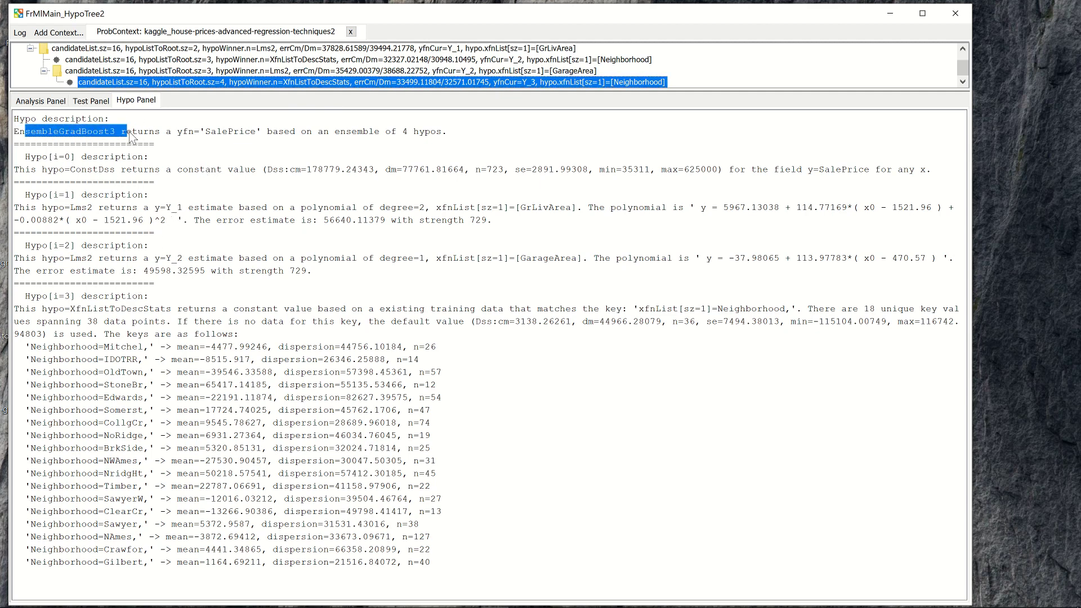
left_click(82, 134)
left_click_drag(43, 133, 256, 134)
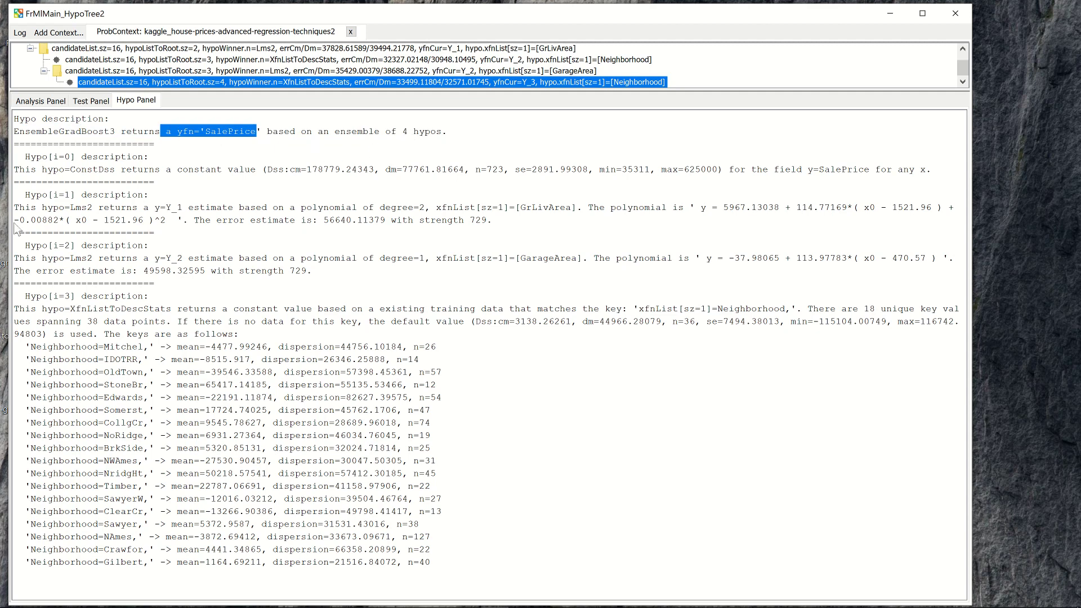
left_click_drag(70, 169, 14, 169)
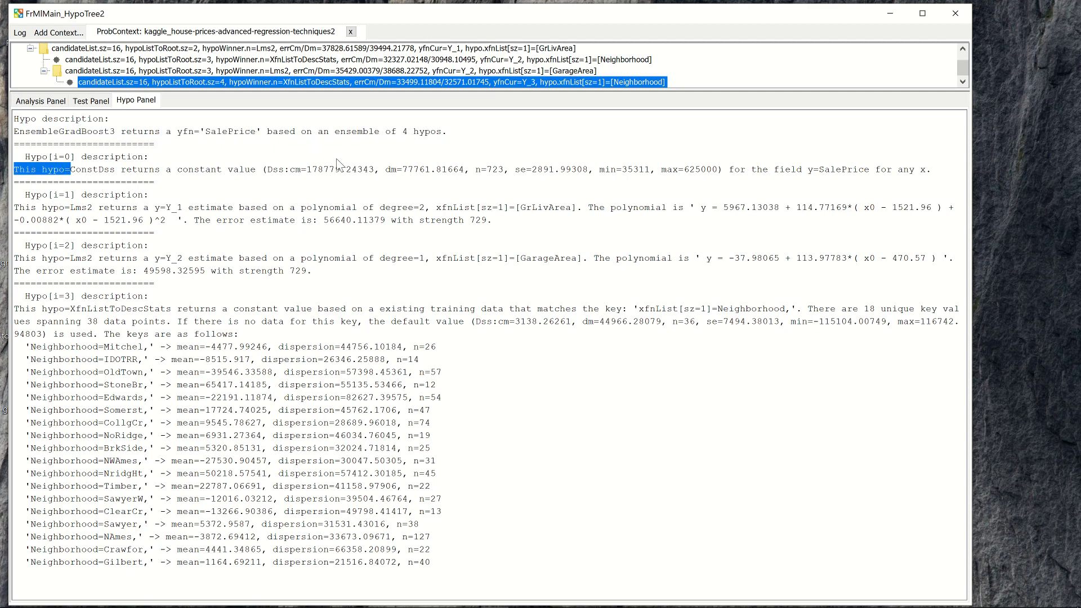
left_click(338, 170, "shift")
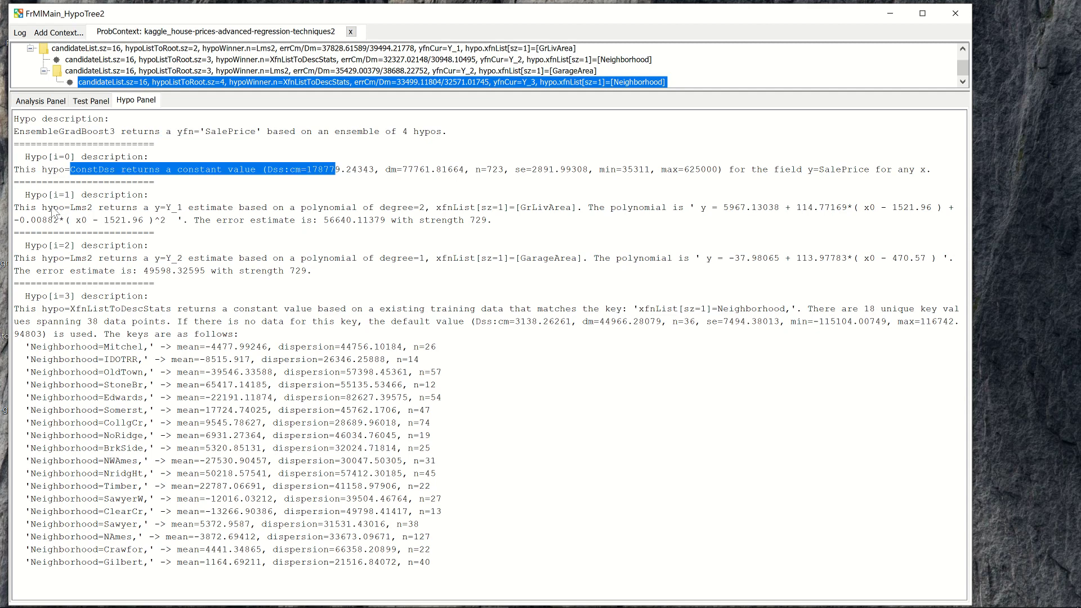
triple_click(56, 213)
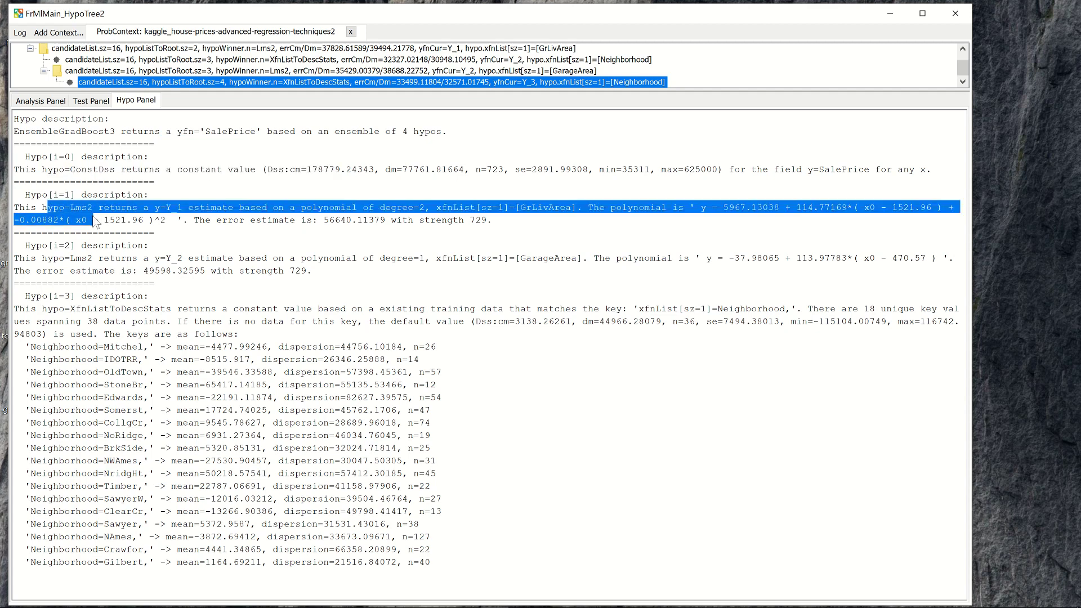
left_click(125, 267)
left_click_drag(125, 267, 136, 276)
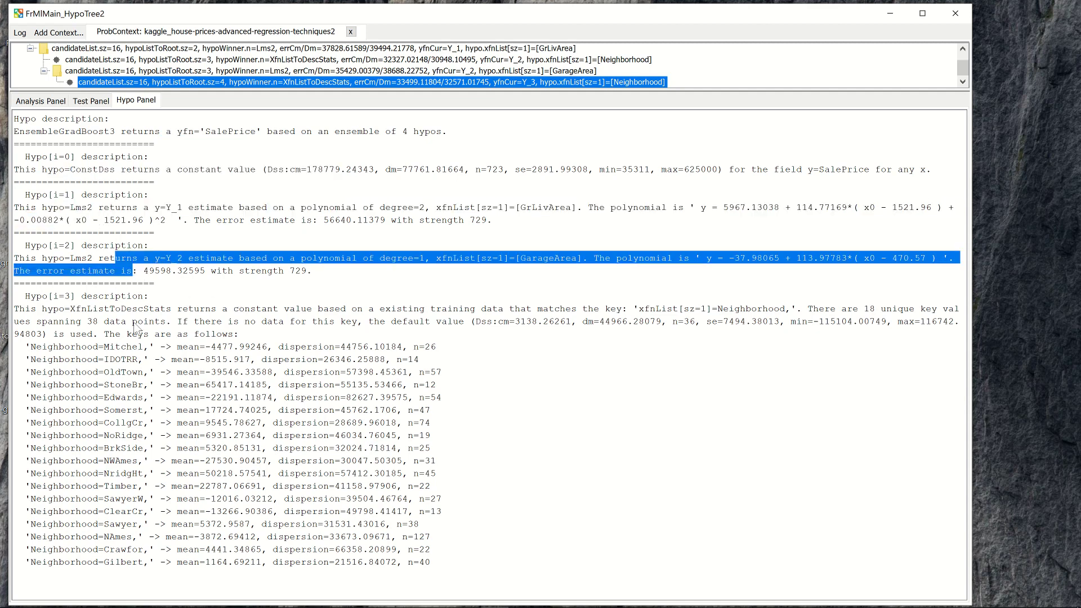
left_click_drag(93, 309, 210, 411)
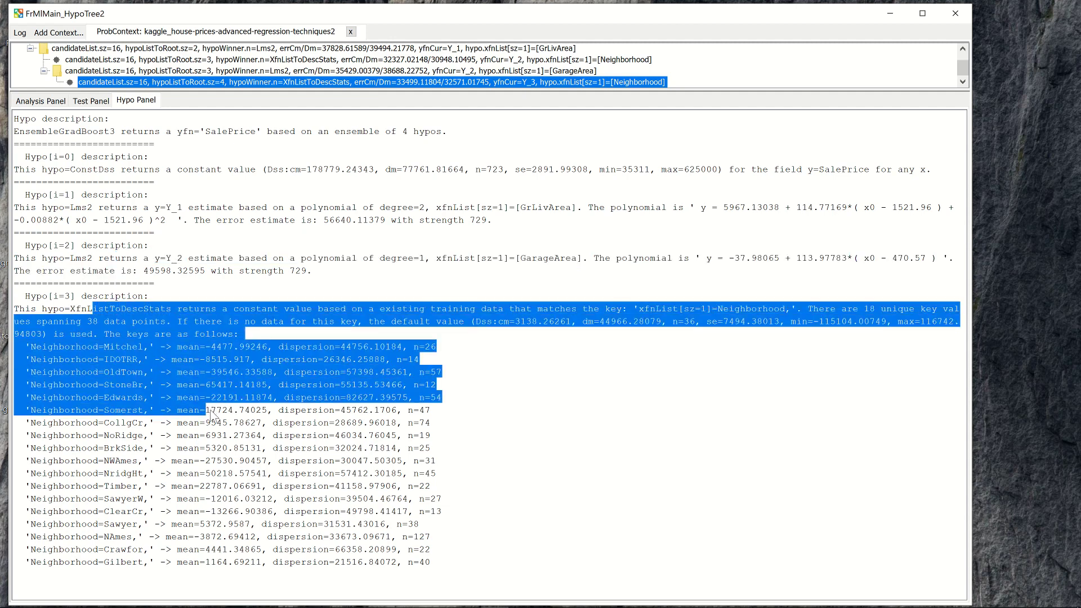
left_click(346, 500)
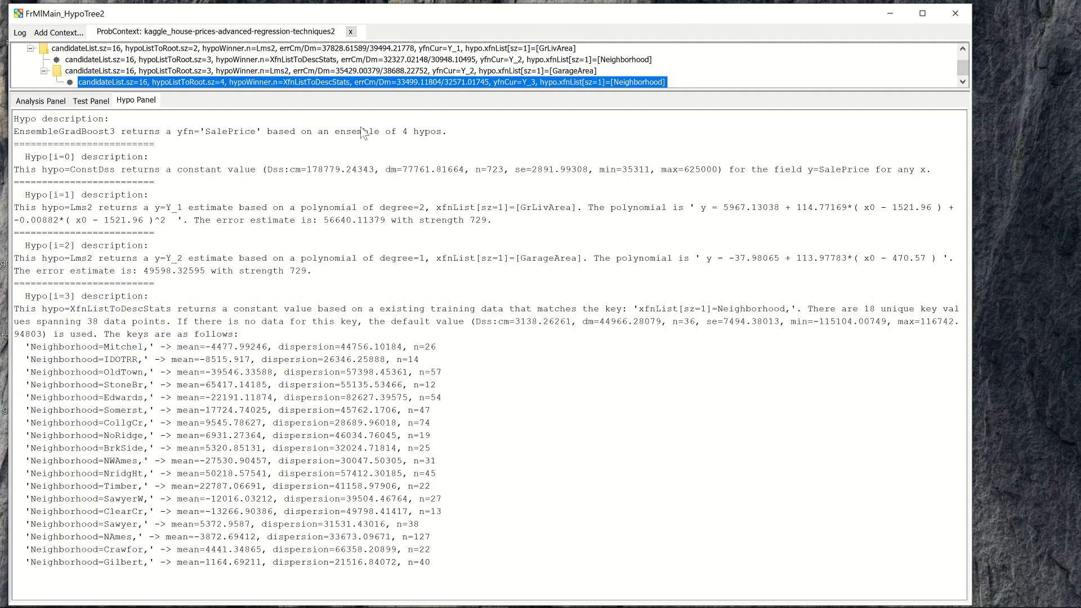
Open the hypothesis description of the Neighborhood node directly under GrLivArea and examine its ensemble and Neighborhood key values.
left_click(253, 61)
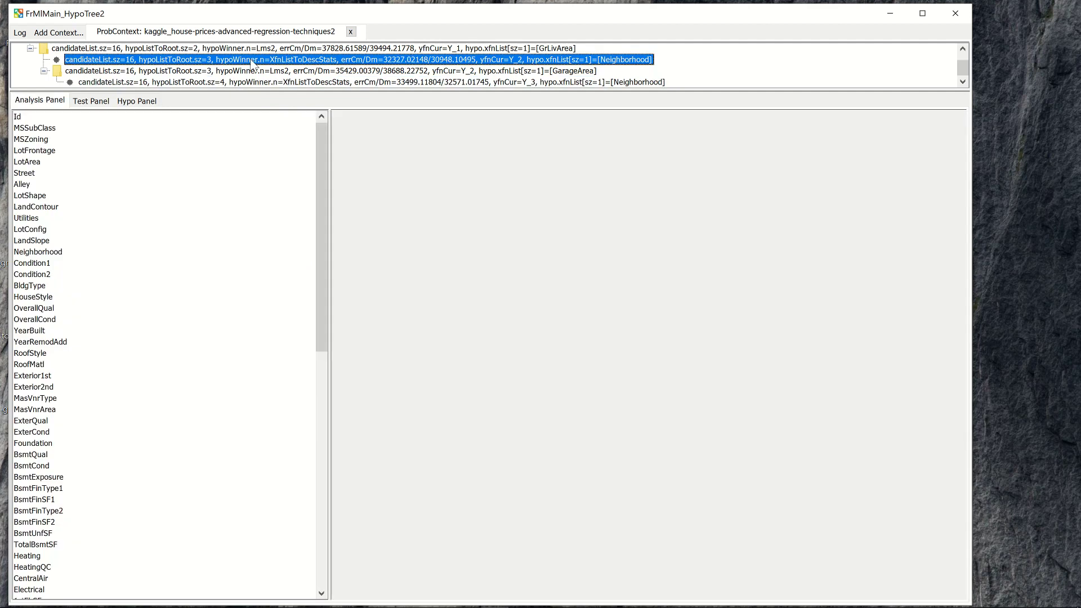
left_click(137, 104)
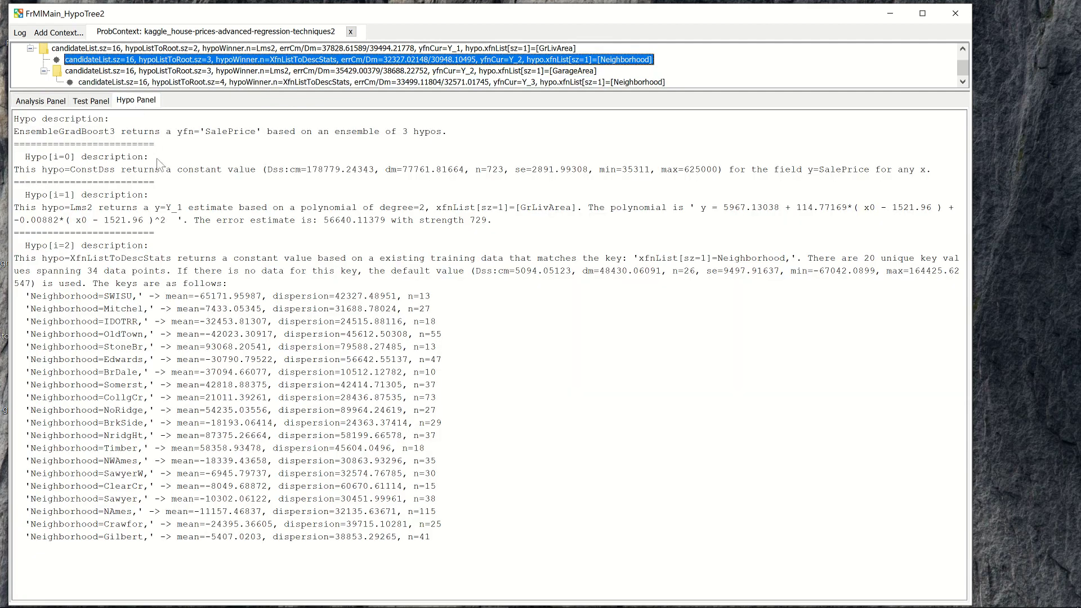
left_click_drag(66, 132, 282, 244)
left_click(299, 299)
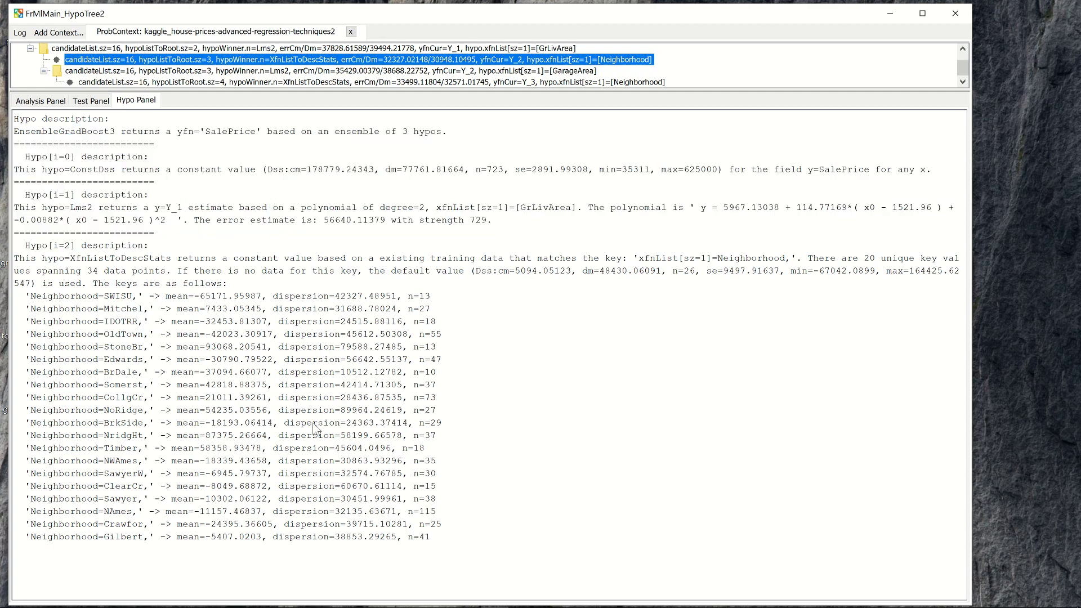
left_click_drag(312, 423, 260, 454)
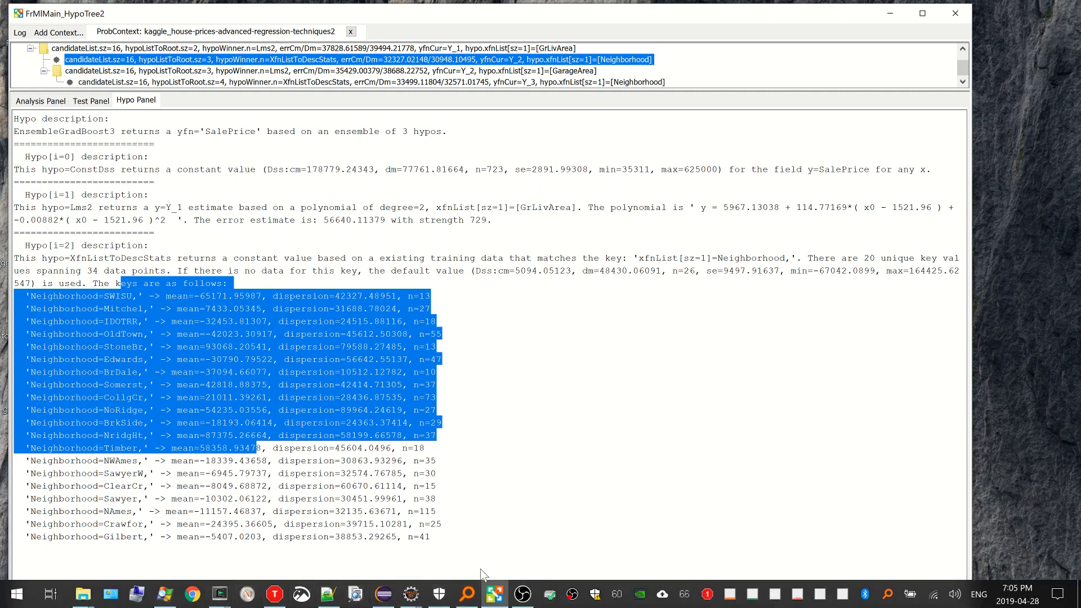
left_click(522, 592)
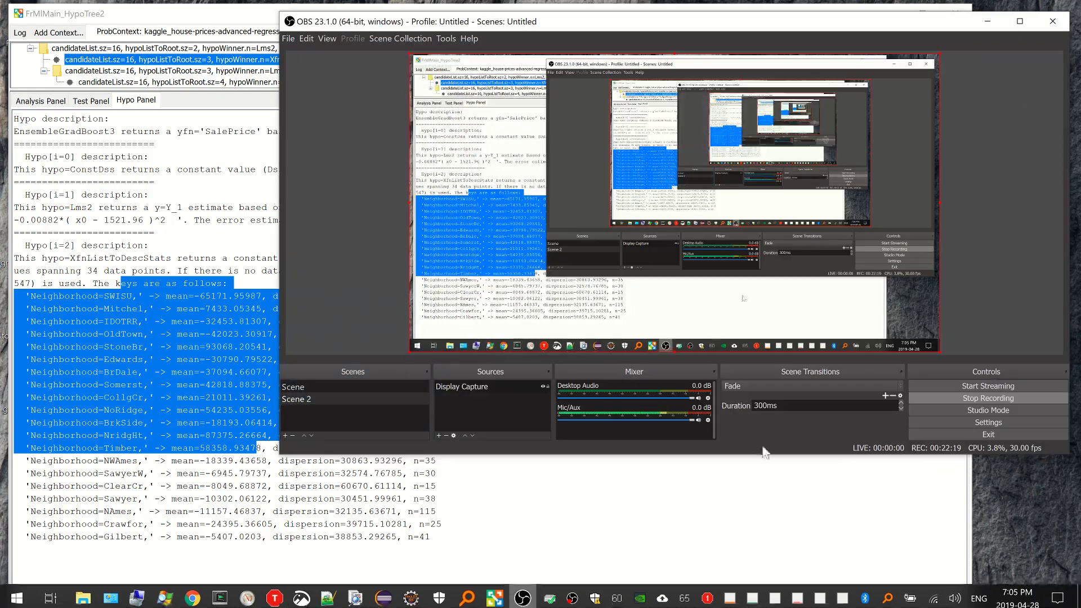